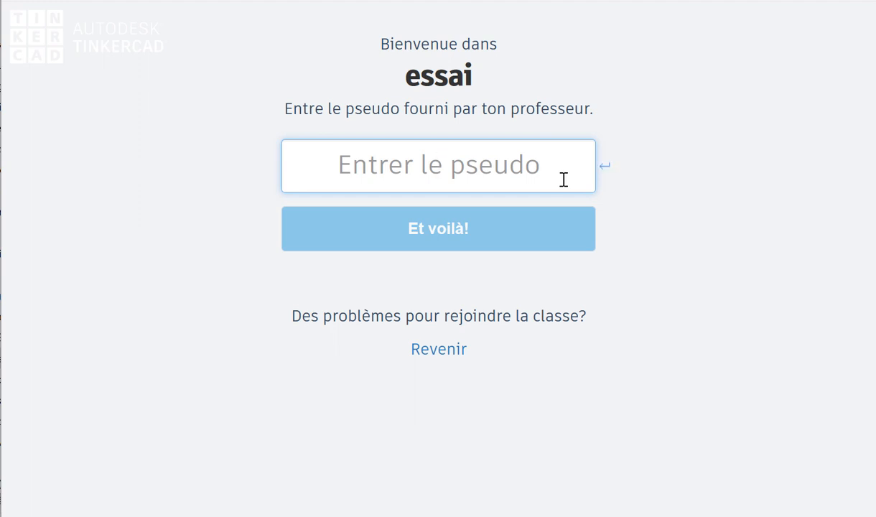
Join the class essai with the assigned student nickname and create a new 3D design.
type("no")
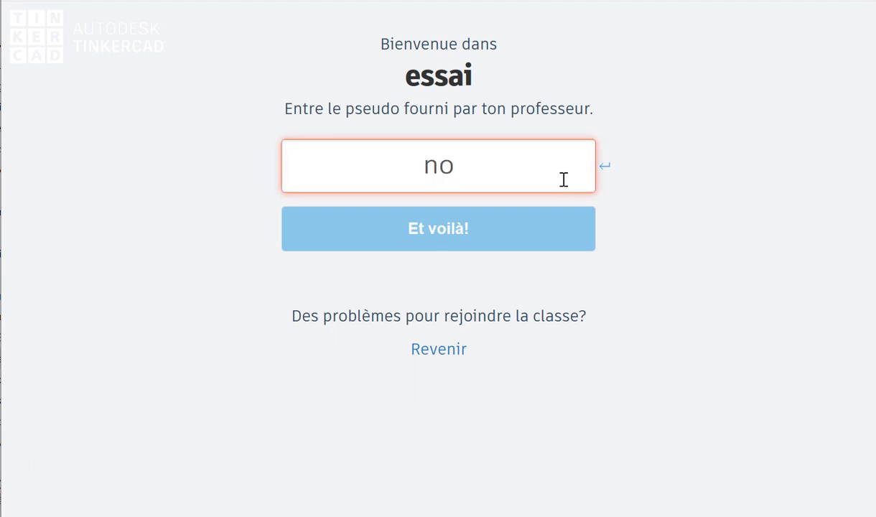
type("pr")
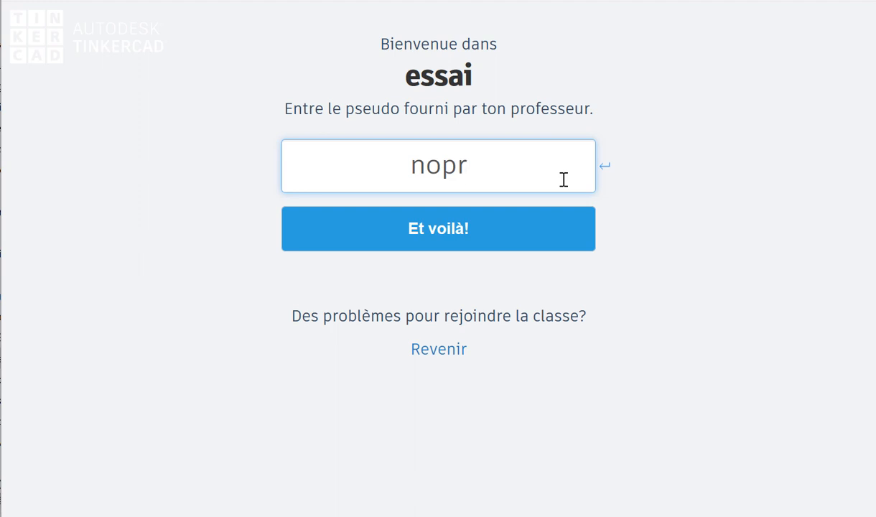
type("05")
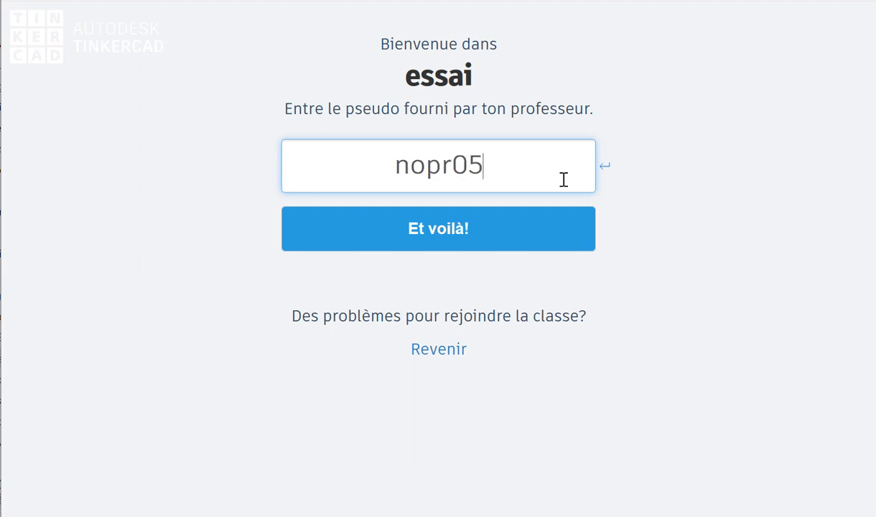
left_click(466, 231)
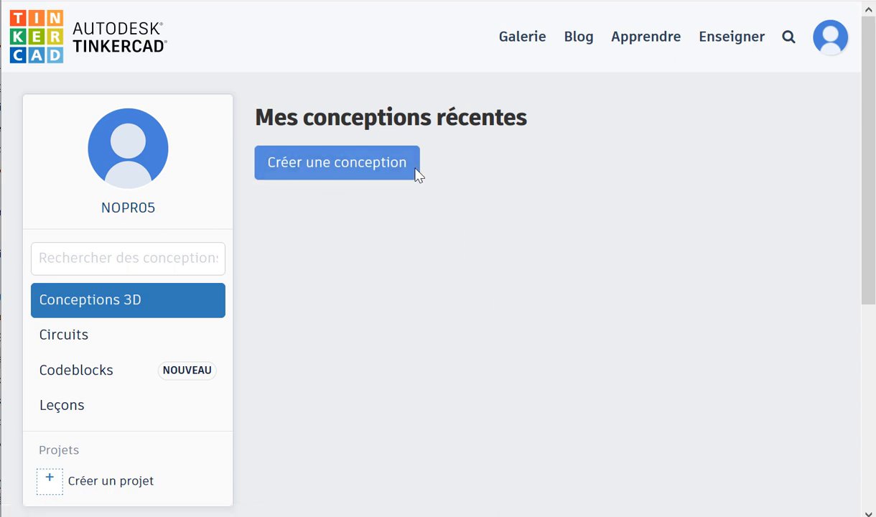
left_click(377, 170)
left_click(355, 163)
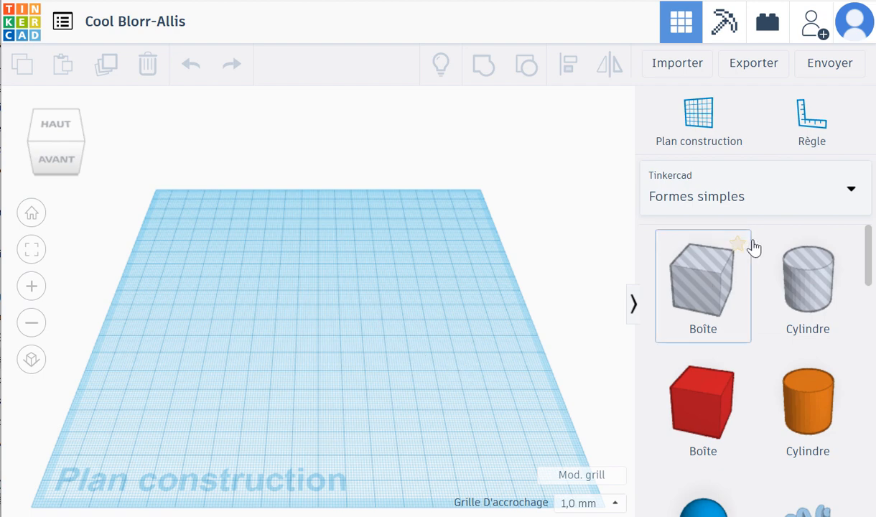
Place a Boîte from the Formes simples library near the middle of the workplane and make it a solid red shape.
scroll(824, 293, "down", 2)
scroll(825, 294, "down", 8)
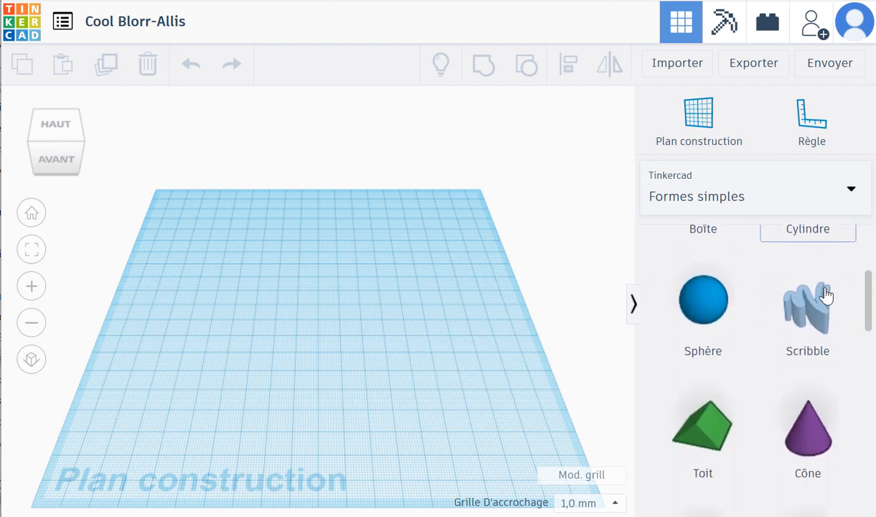
scroll(824, 288, "down", 5)
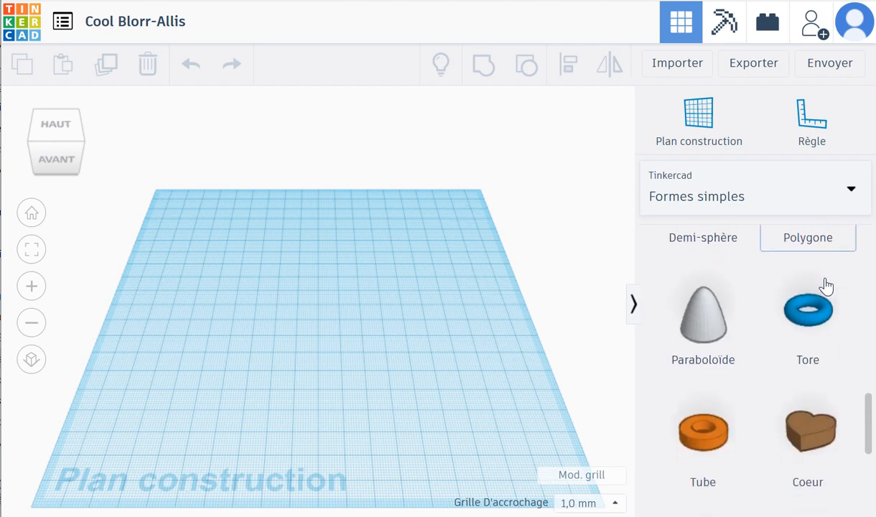
scroll(824, 285, "up", 10)
scroll(825, 282, "up", 2)
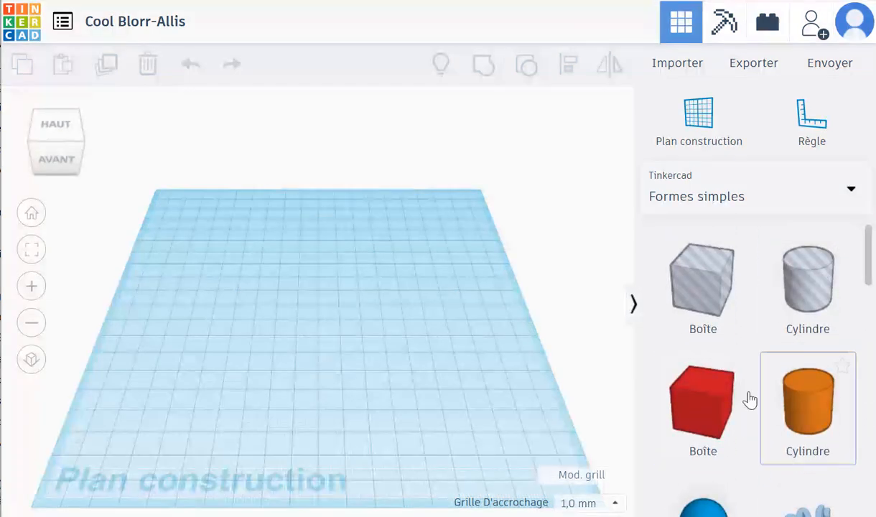
scroll(759, 391, "down", 3)
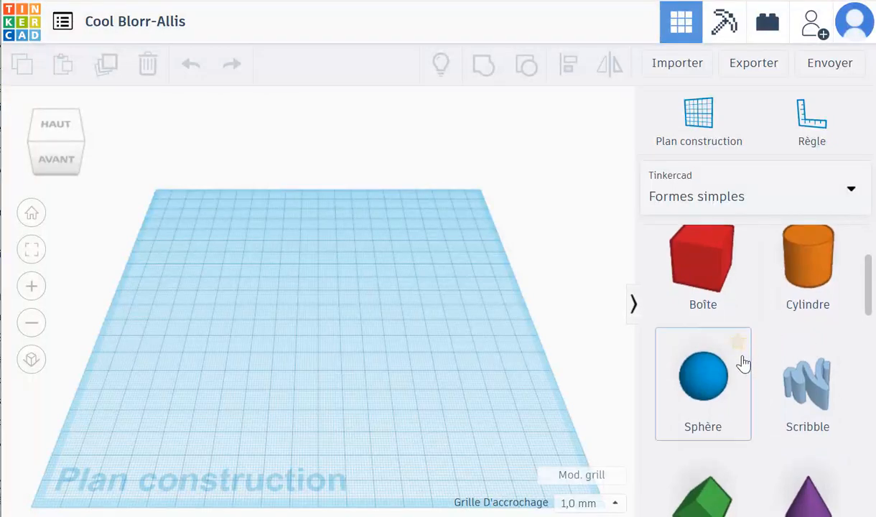
scroll(725, 352, "up", 3)
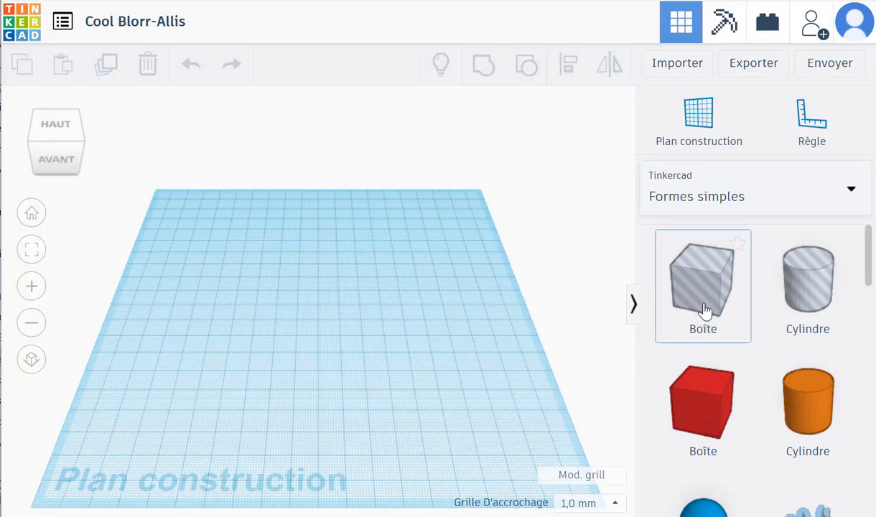
left_click_drag(707, 286, 335, 366)
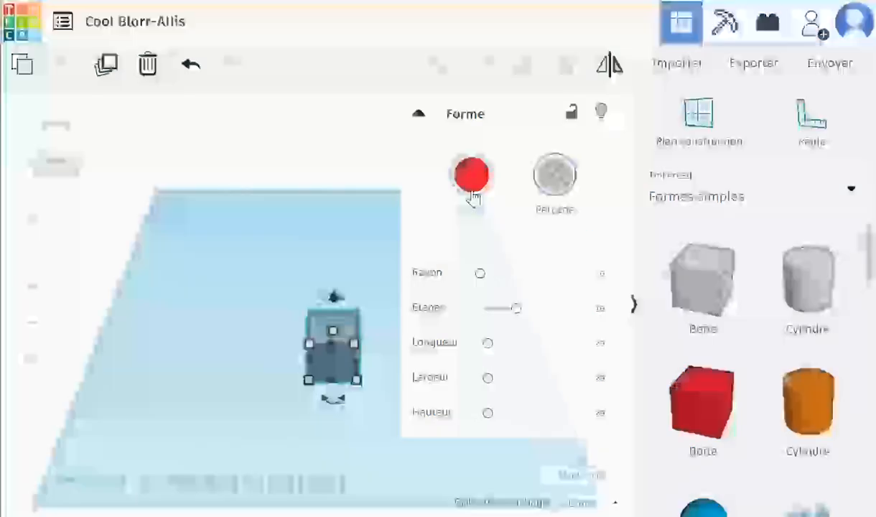
left_click(480, 207)
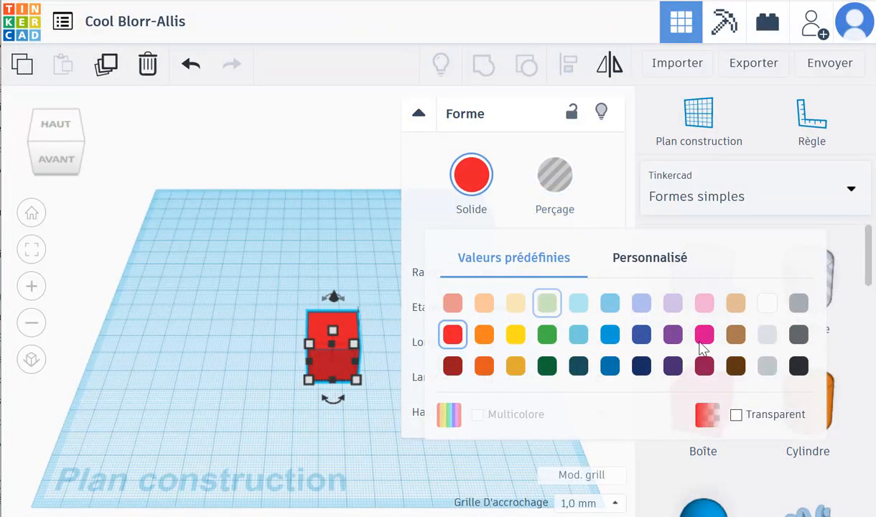
left_click(271, 277)
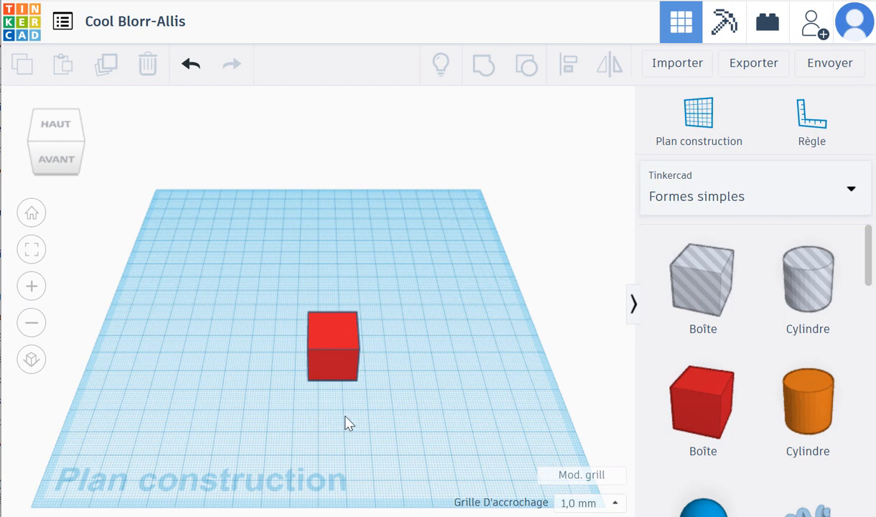
Examine the red box on the workplane at different distances and angles, and check its shape parameters.
scroll(346, 421, "down", 3)
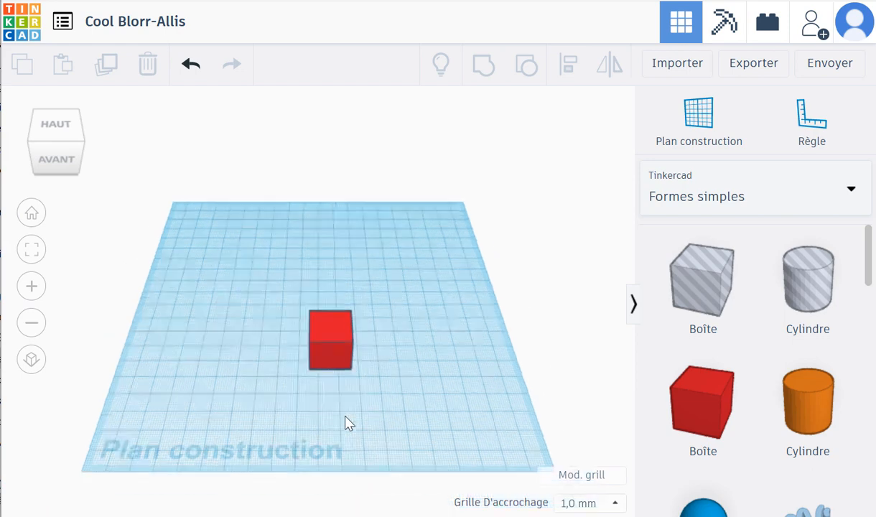
scroll(334, 391, "up", 5)
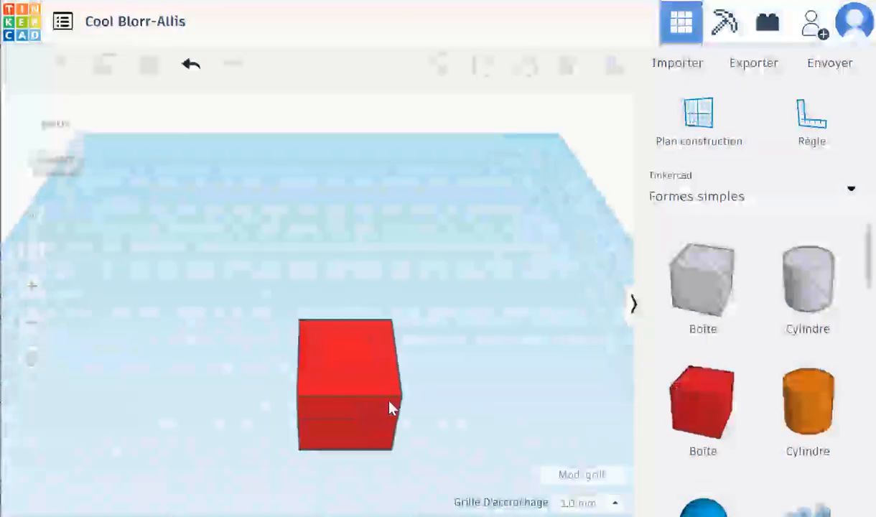
scroll(388, 427, "down", 2)
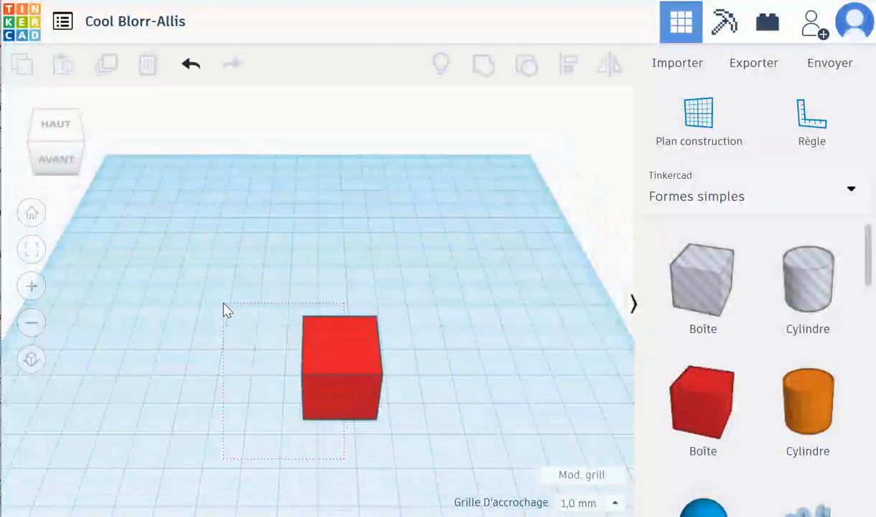
left_click(373, 353)
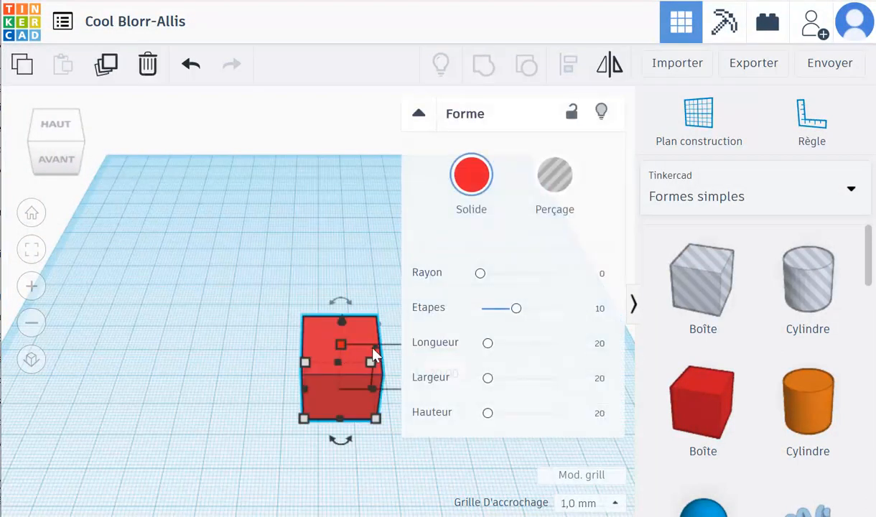
left_click(244, 291)
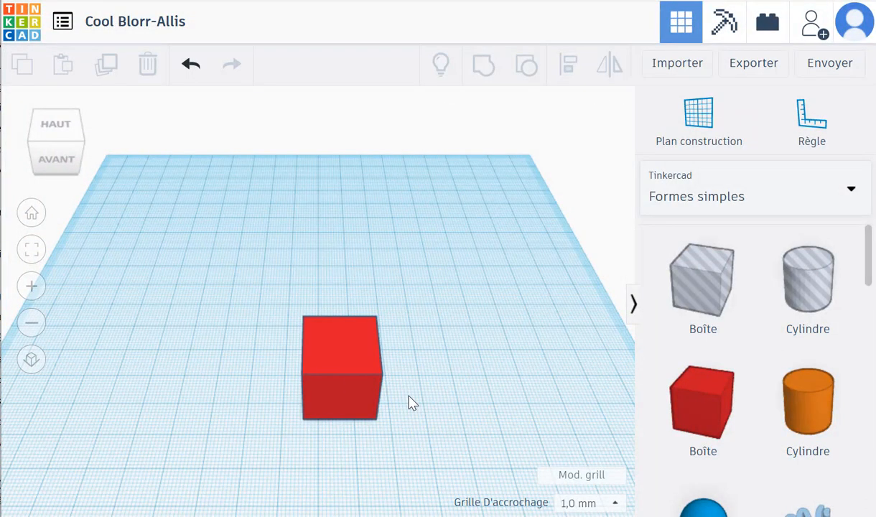
right_click_drag(408, 402, 351, 381)
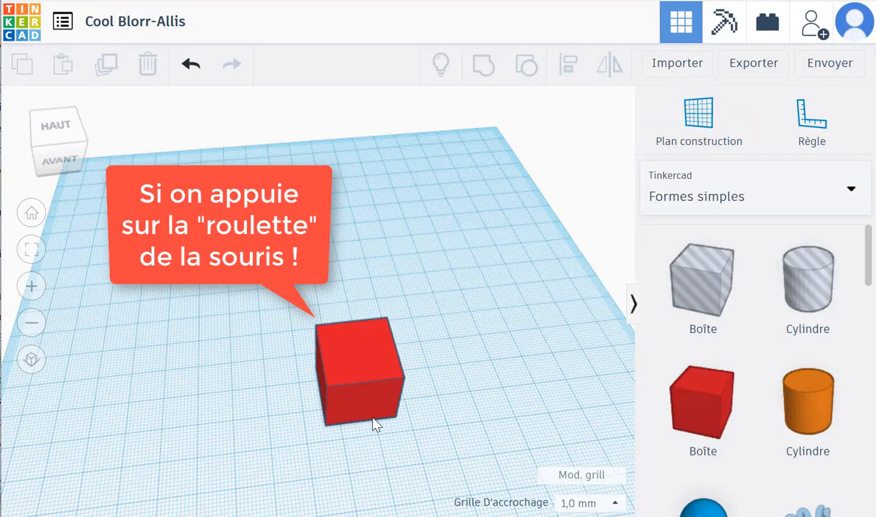
middle_click_drag(383, 420, 348, 353)
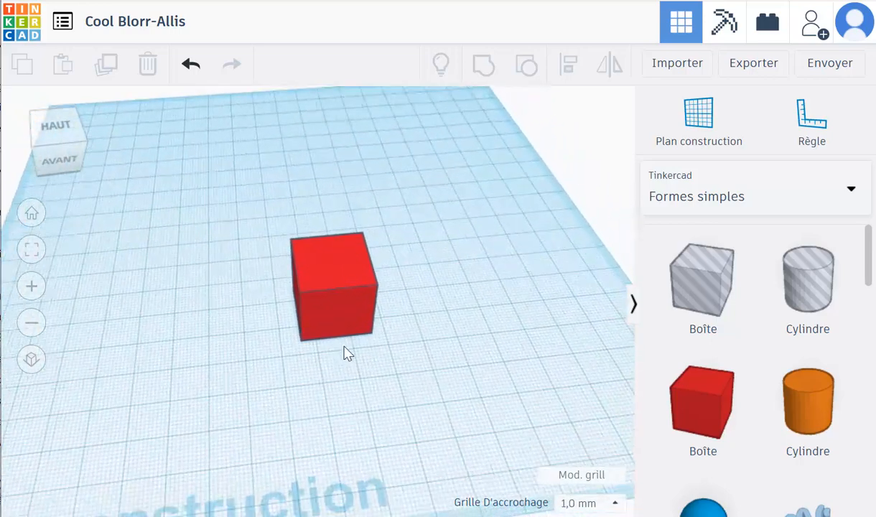
scroll(343, 328, "up", 2)
scroll(344, 328, "down", 1)
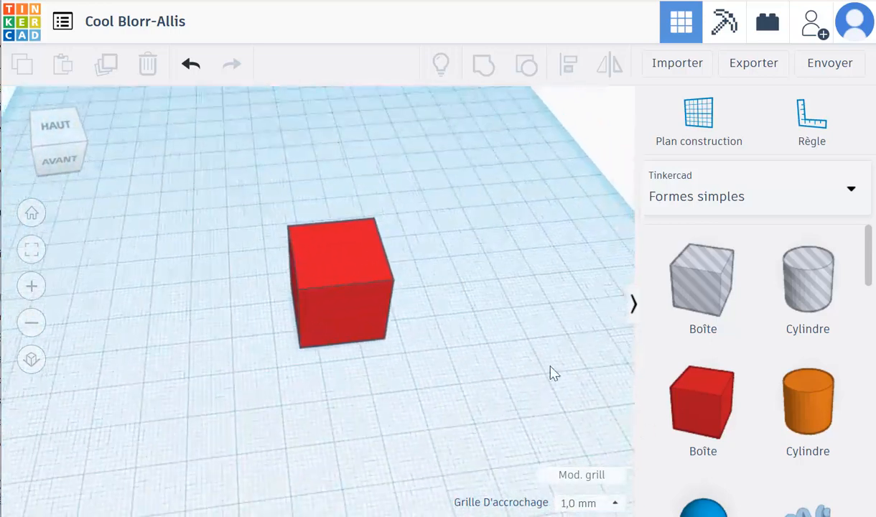
left_click(342, 314)
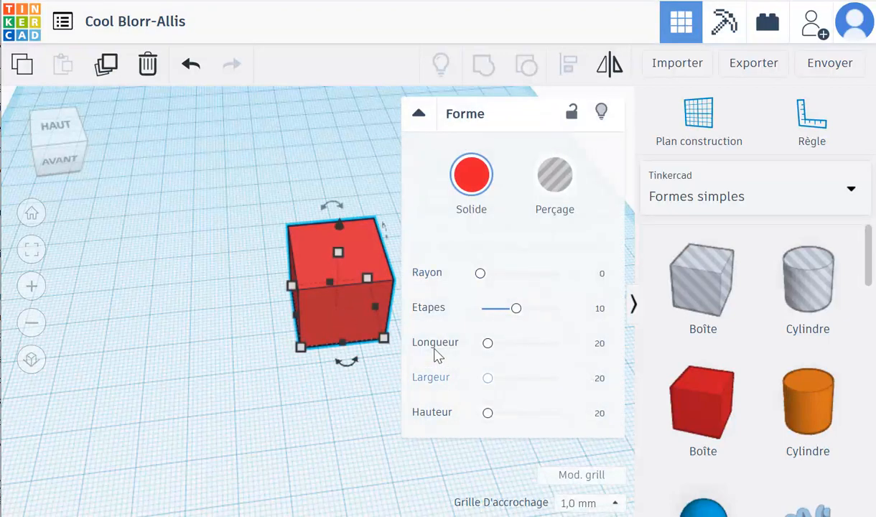
left_click_drag(349, 405, 294, 387)
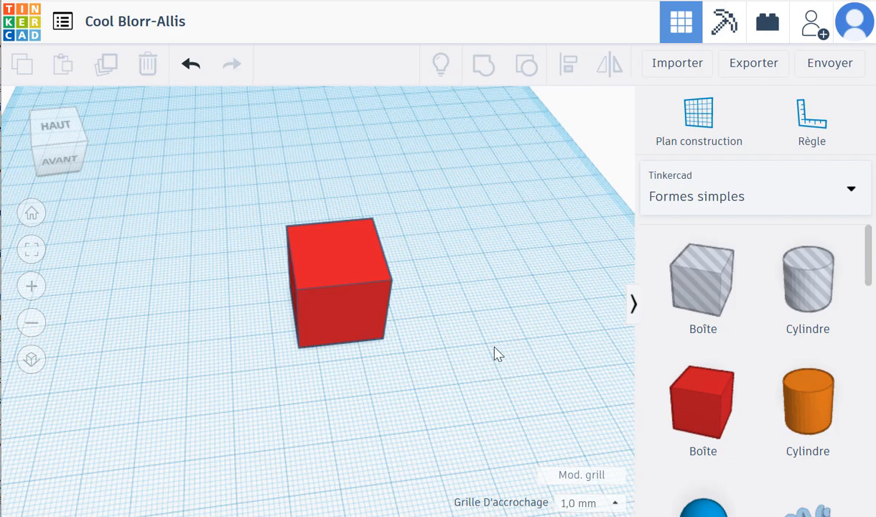
Set both base dimensions of the red box, its width and its depth, to 7.8 mm.
right_click_drag(495, 351, 431, 359)
left_click(260, 328)
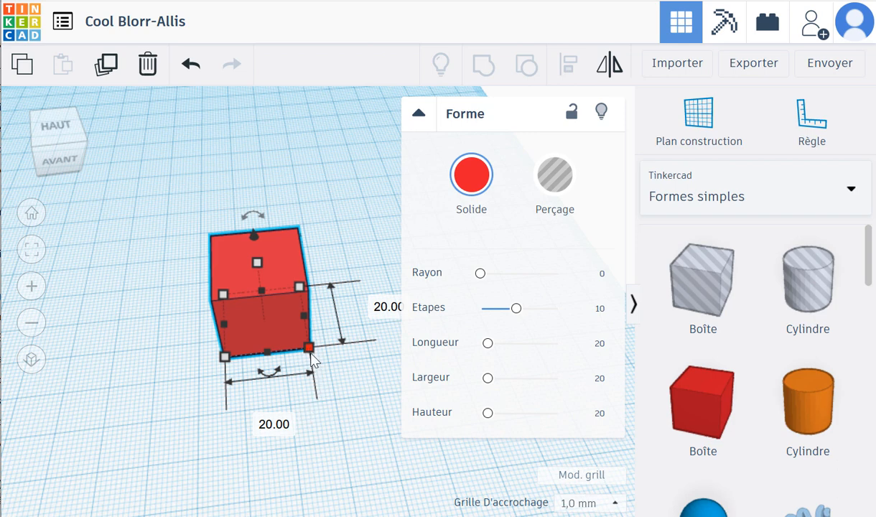
left_click(275, 425)
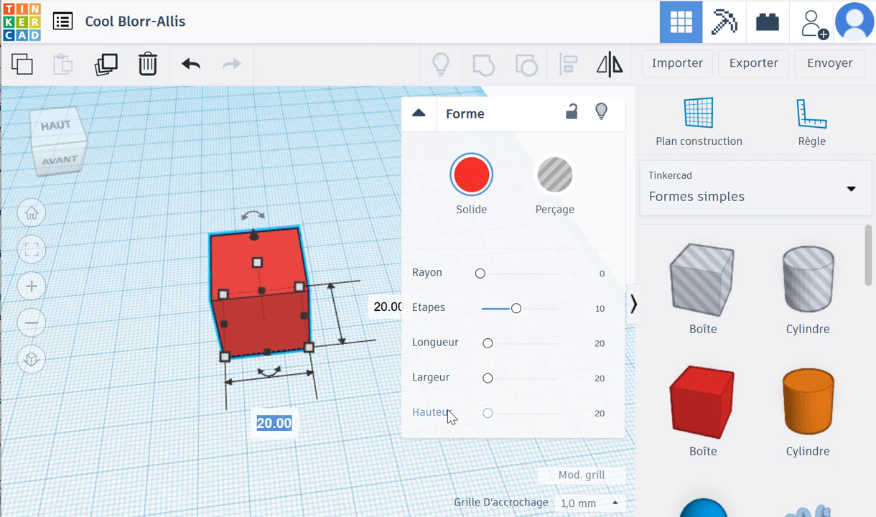
type("7.8")
key("Return")
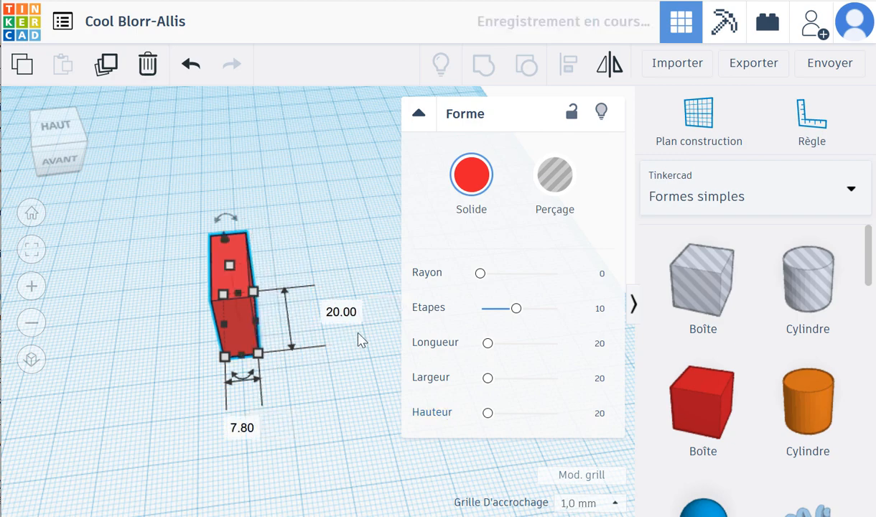
left_click(342, 317)
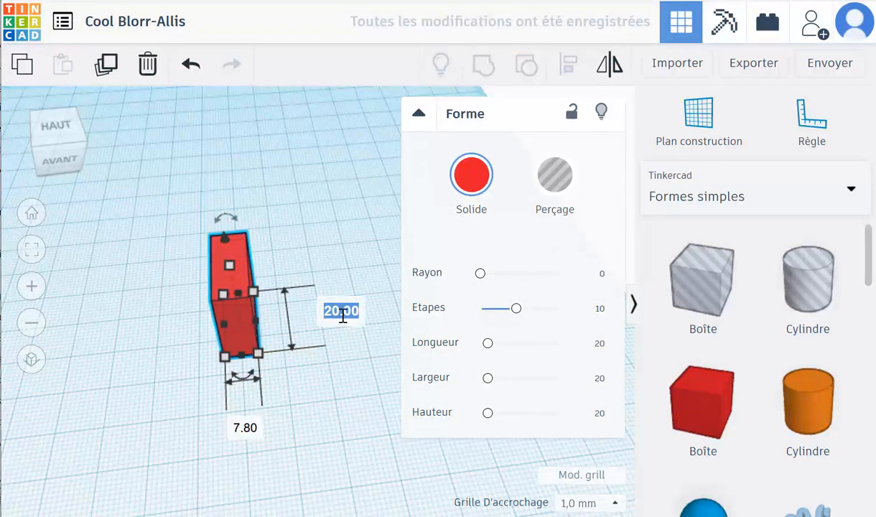
type("7.8")
key("Return")
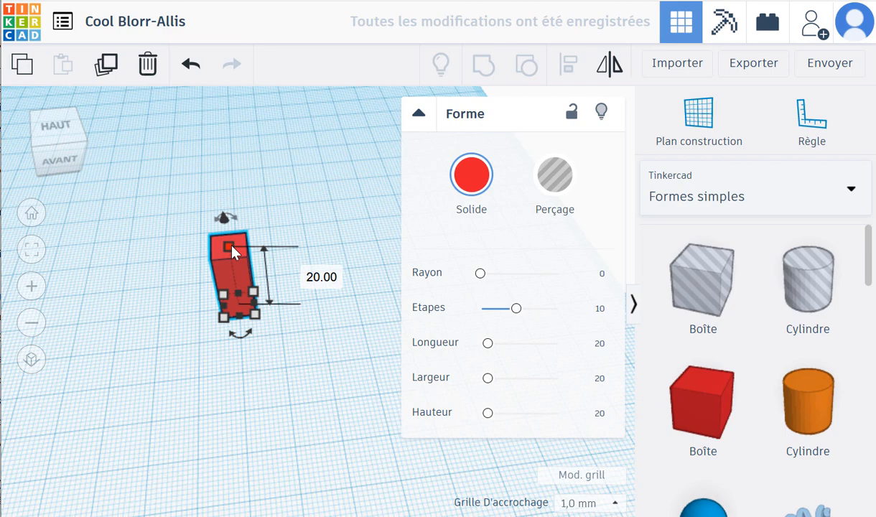
Set the red box's height to 9.6 mm, with the shape settings collapsed to uncover its dimensions.
key("f")
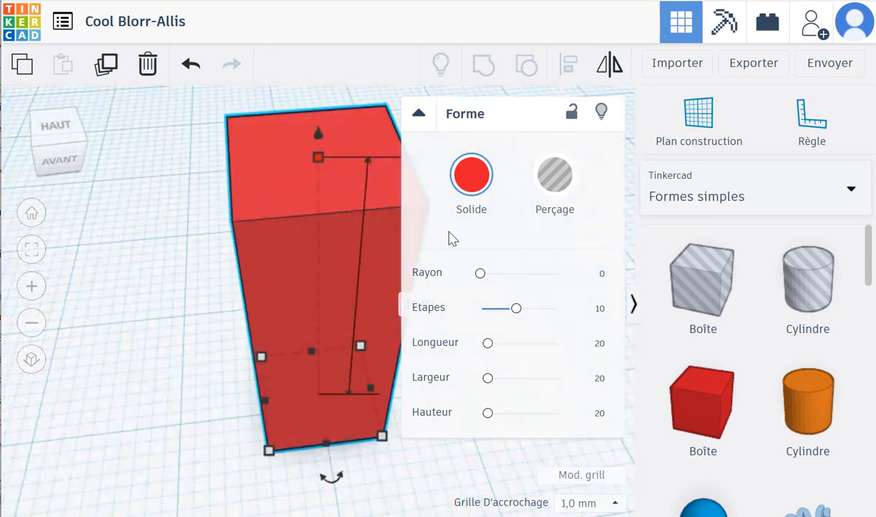
left_click(420, 113)
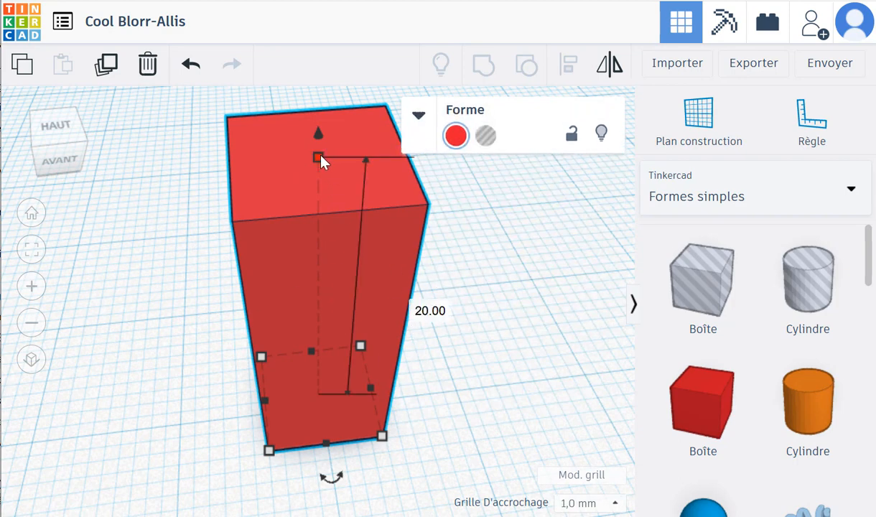
left_click(409, 302)
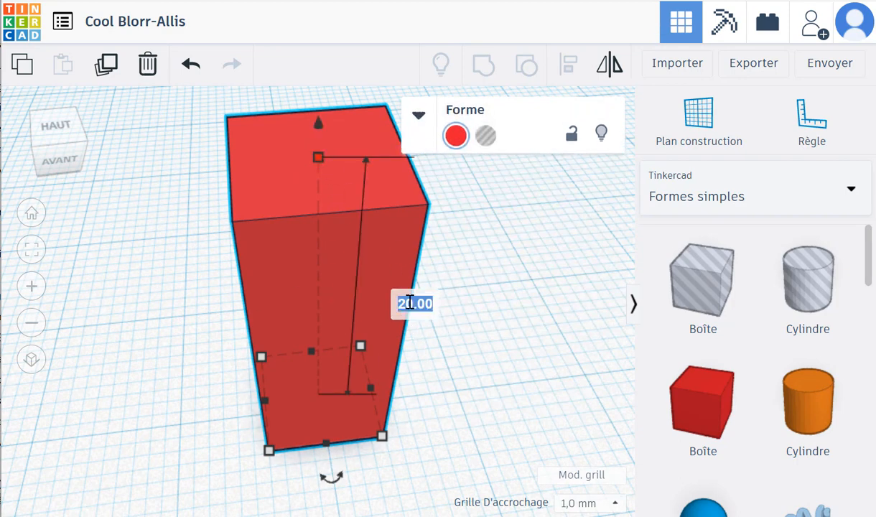
type("1.6")
key("Return")
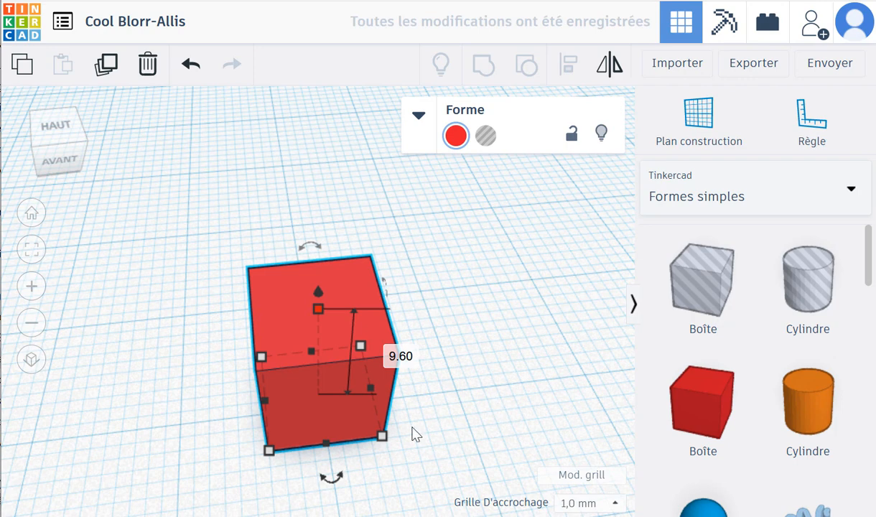
left_click(496, 413)
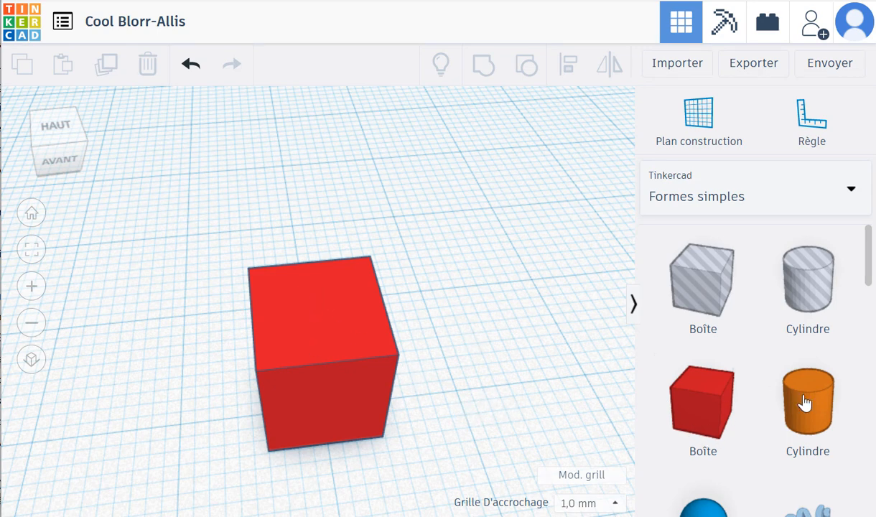
Place a Cylindre from the Formes simples library beside the red box and set both its base dimensions to 4.8 mm.
left_click_drag(824, 415, 518, 348)
middle_click_drag(356, 460, 215, 444)
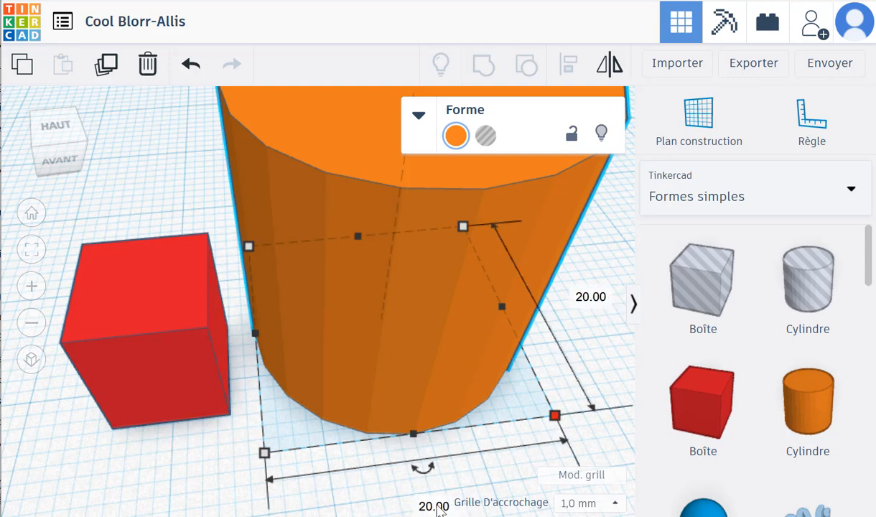
left_click(438, 511)
type("4.8")
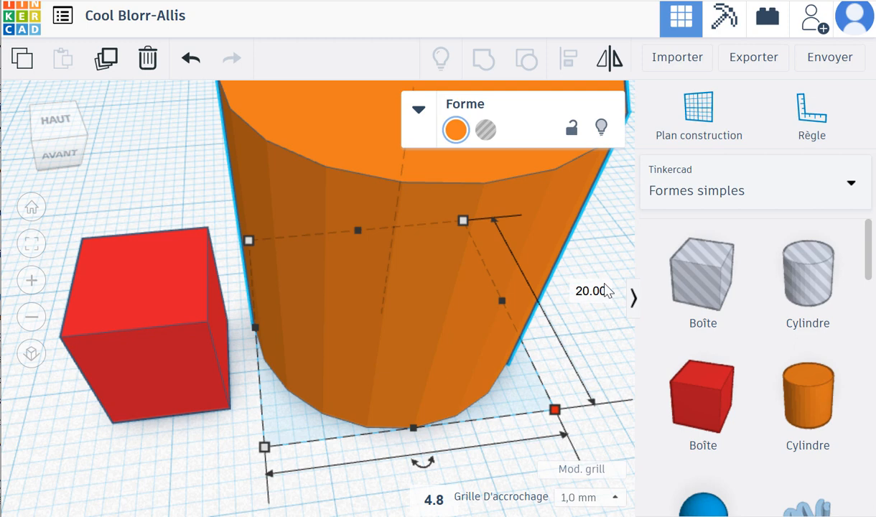
key("Return")
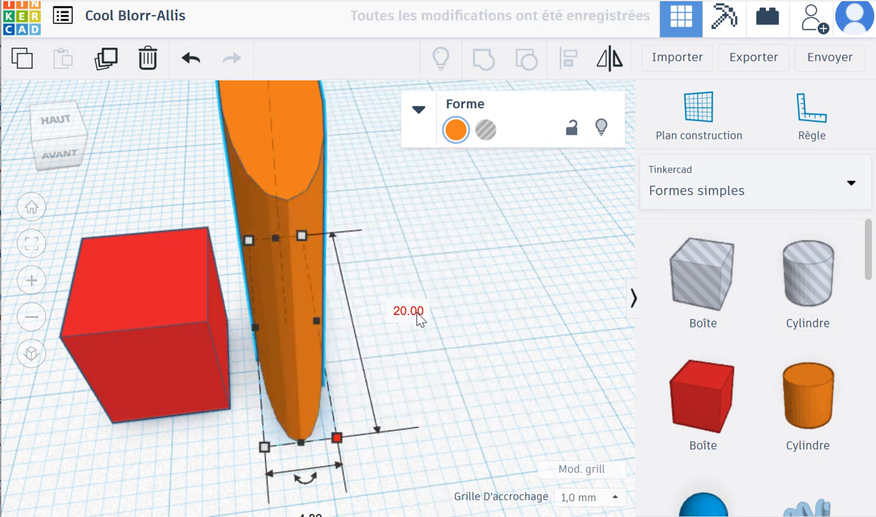
left_click(417, 310)
type("4.8")
key("Return")
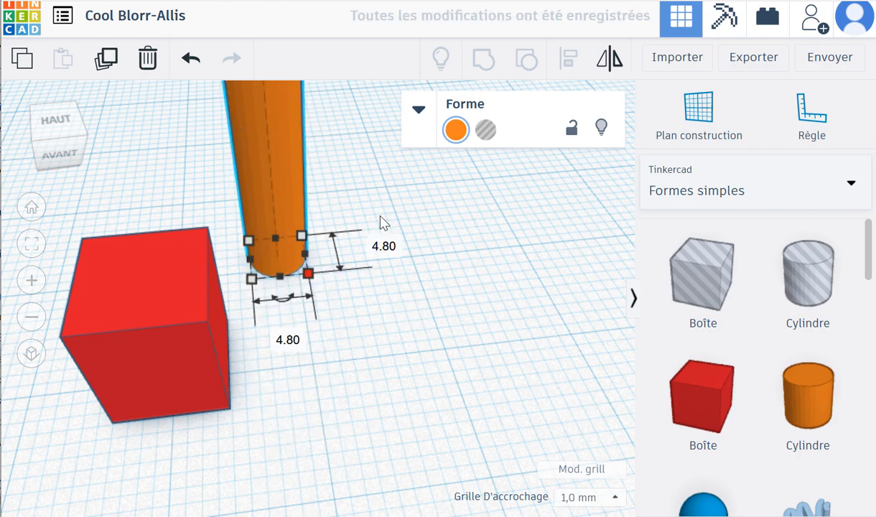
Set the orange cylinder's height to 1.7 mm and deselect it.
middle_click_drag(377, 215, 381, 281)
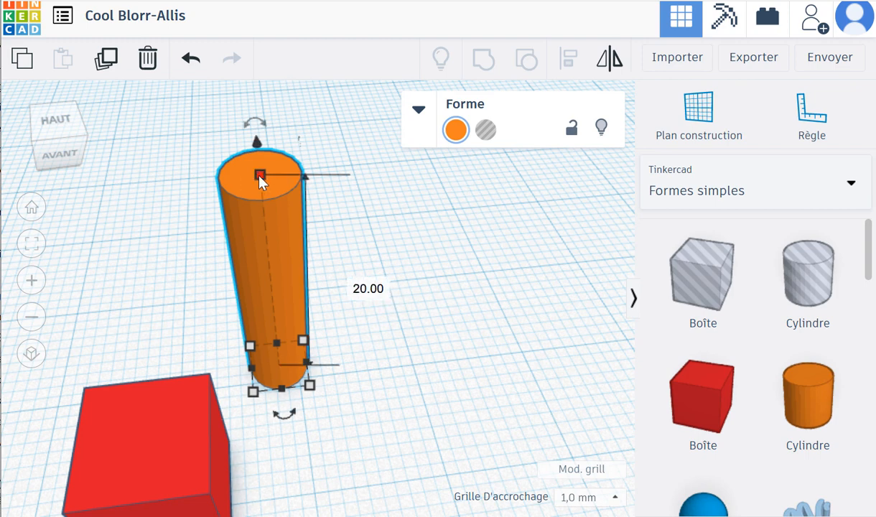
left_click(372, 289)
type("1.7")
key("Return")
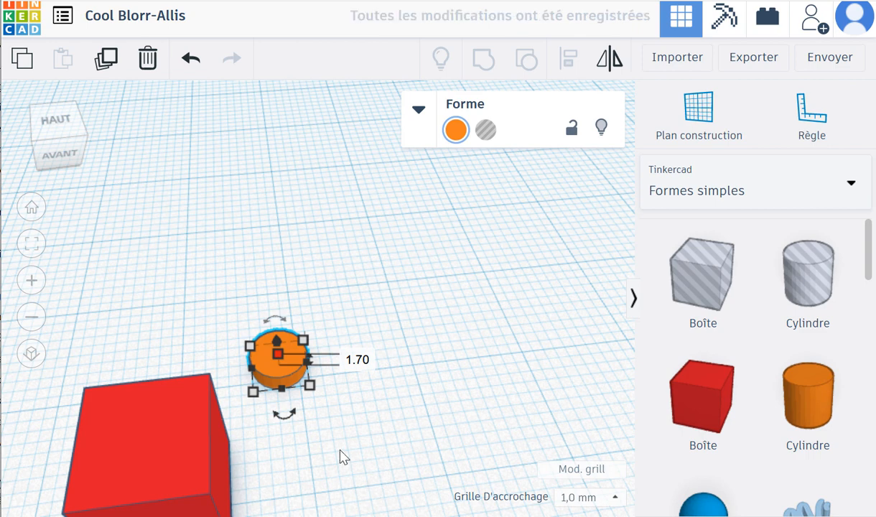
left_click(298, 458)
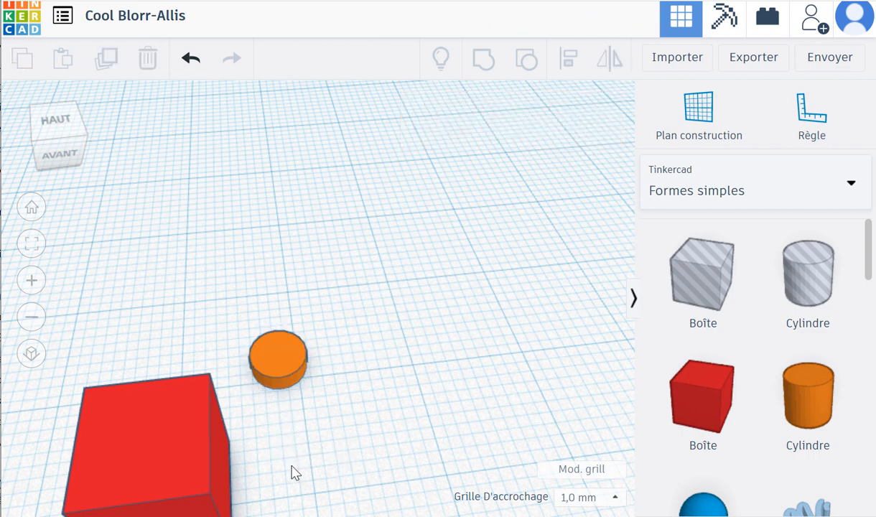
Examine the red box and orange cylinder from the home, top, front, underside and corner views.
right_click_drag(294, 471, 257, 473)
right_click_drag(290, 407, 365, 364)
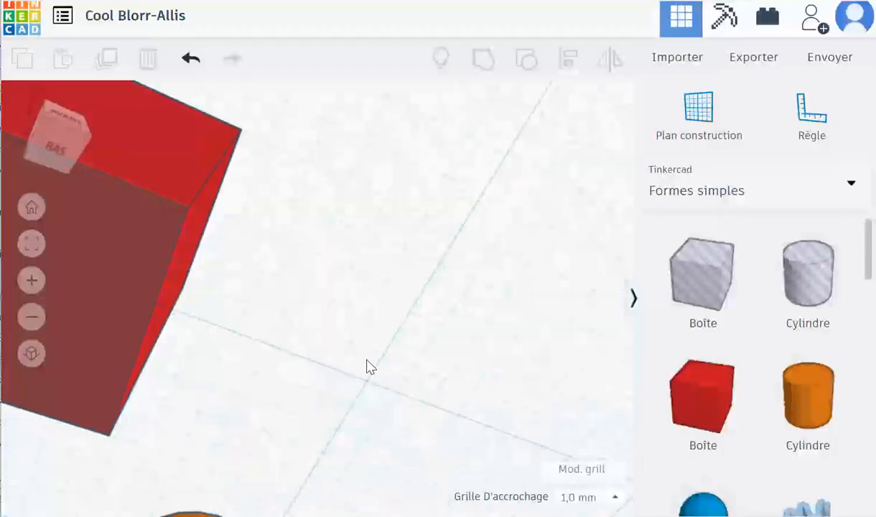
left_click(31, 209)
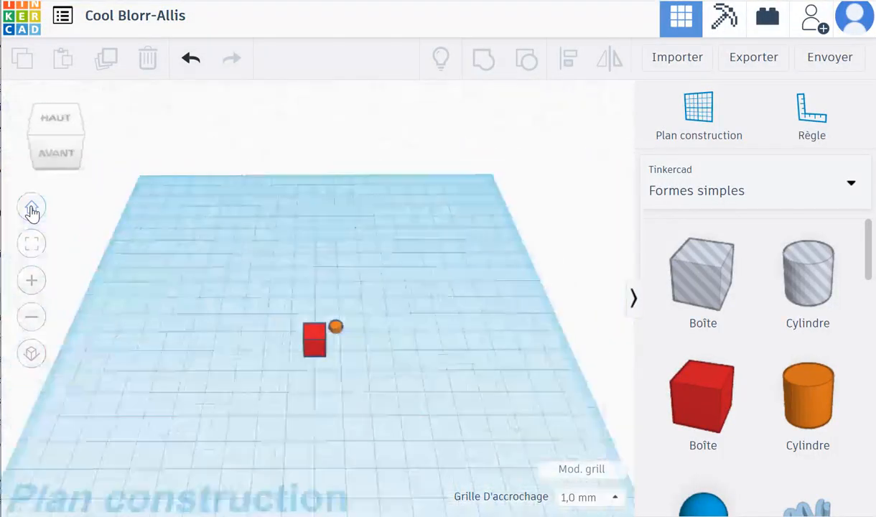
scroll(337, 348, "up", 5)
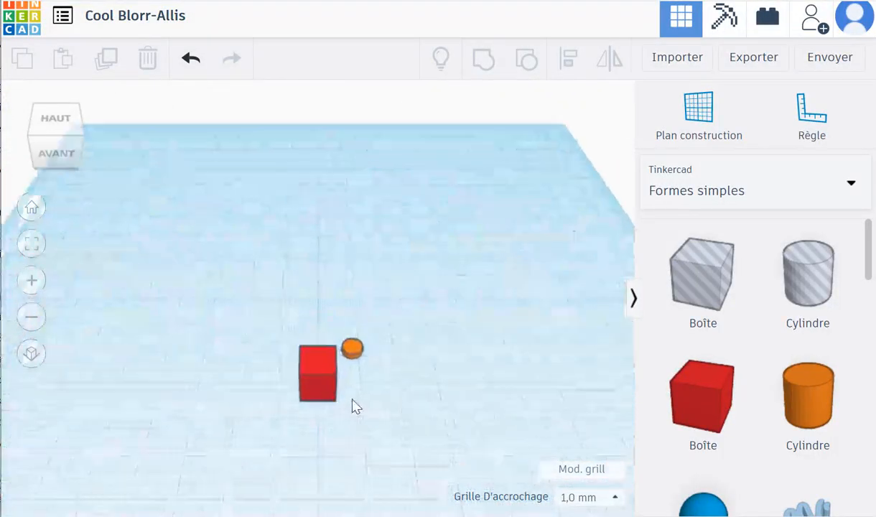
left_click(67, 123)
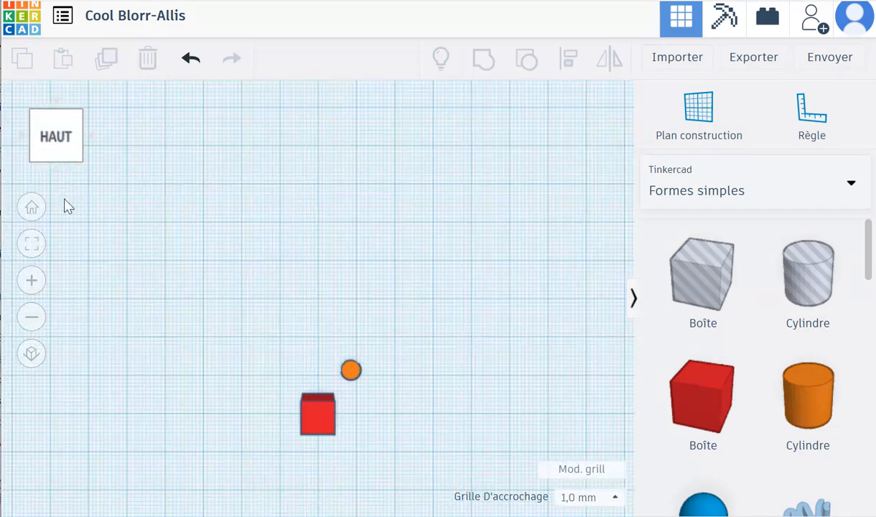
left_click(63, 156)
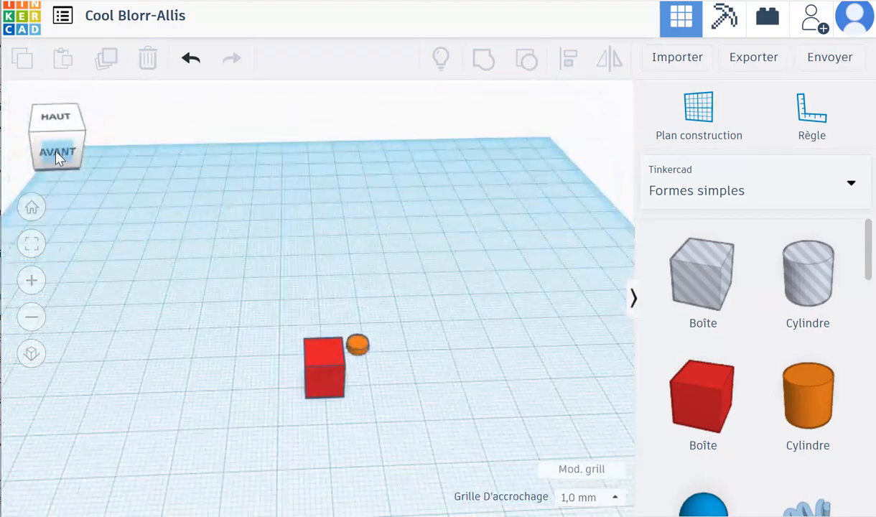
left_click(58, 156)
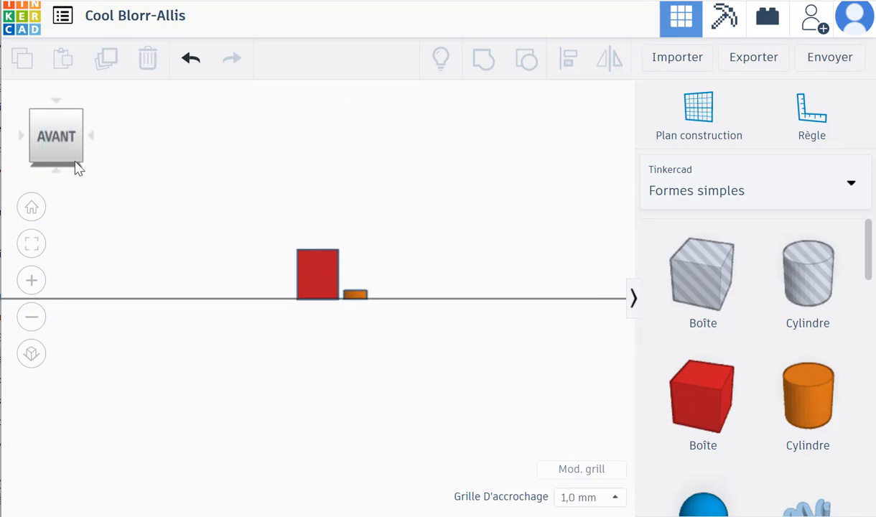
left_click(82, 164)
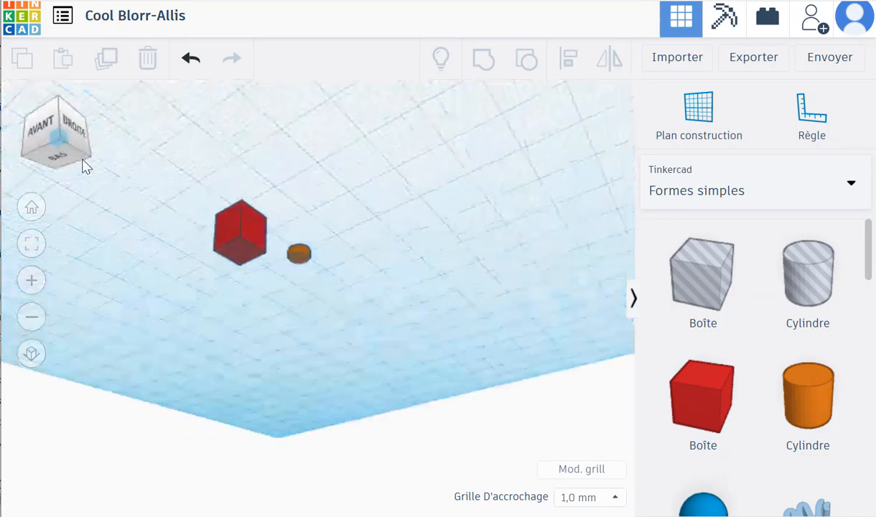
left_click(56, 99)
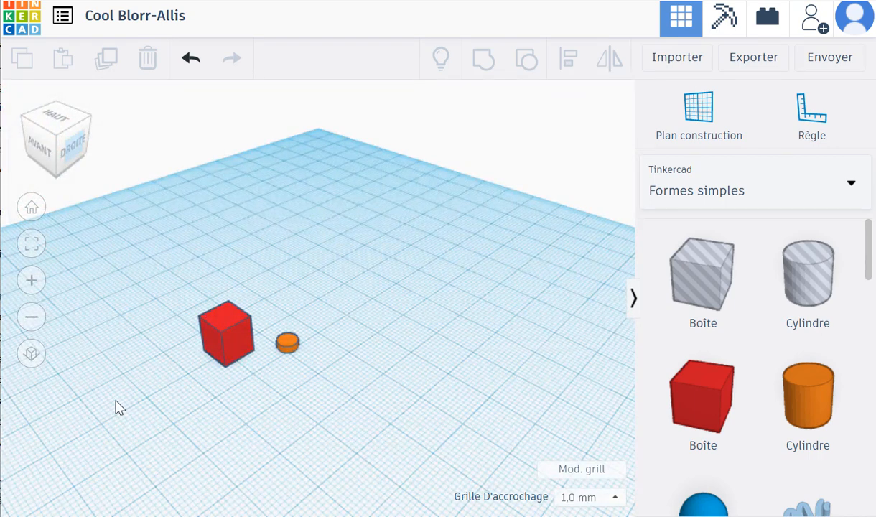
right_click_drag(119, 407, 208, 401)
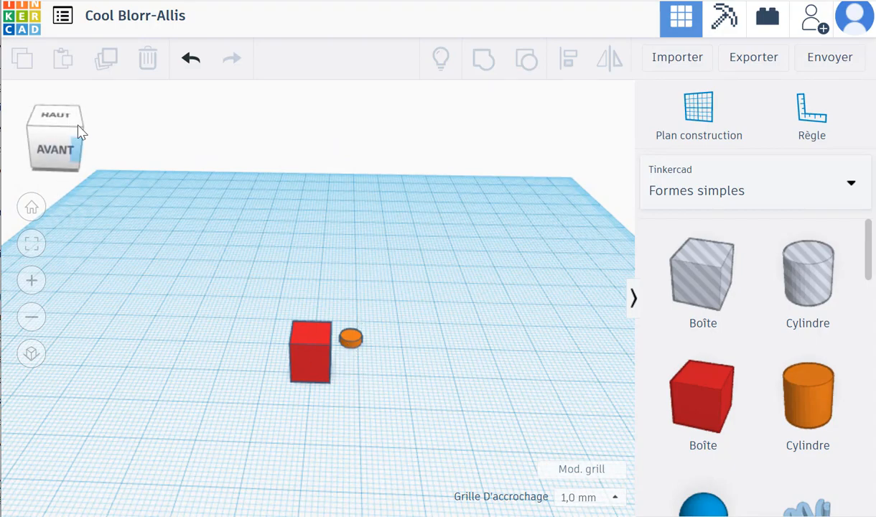
right_click_drag(368, 358, 356, 333)
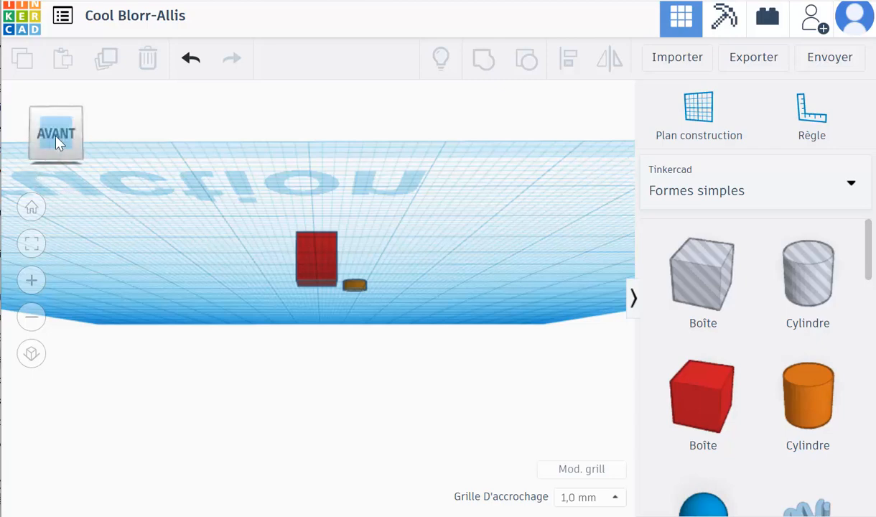
Lift the orange cylinder 2 mm above the workplane, working in the front view.
left_click(57, 140)
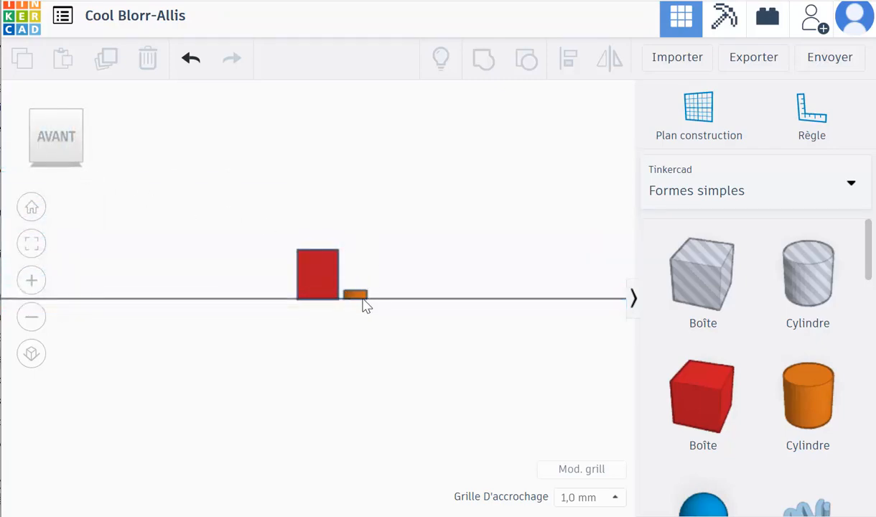
left_click(358, 299)
scroll(360, 297, "up", 3)
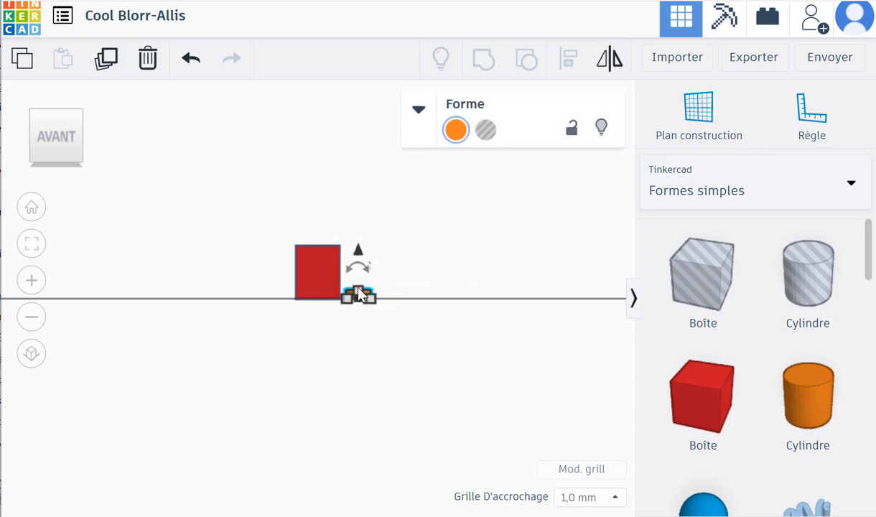
scroll(363, 290, "up", 5)
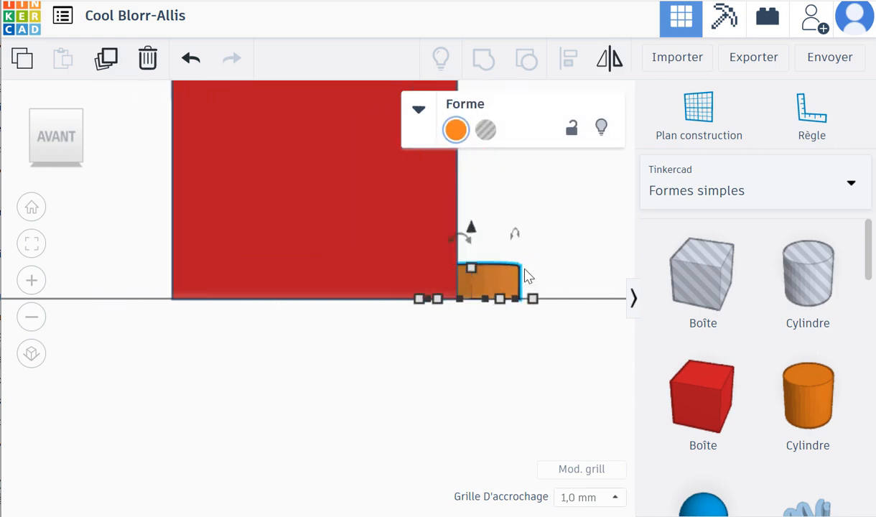
scroll(524, 273, "down", 3)
left_click(411, 287)
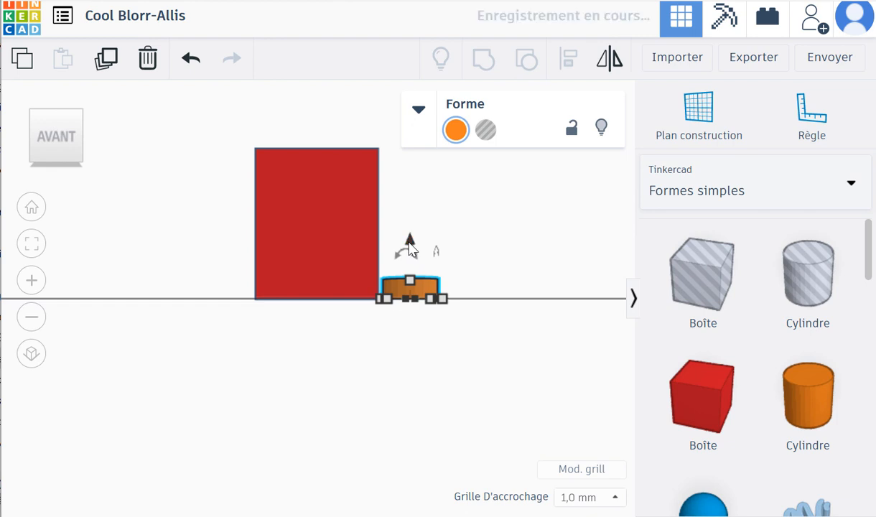
left_click_drag(409, 246, 412, 220)
left_click(410, 240)
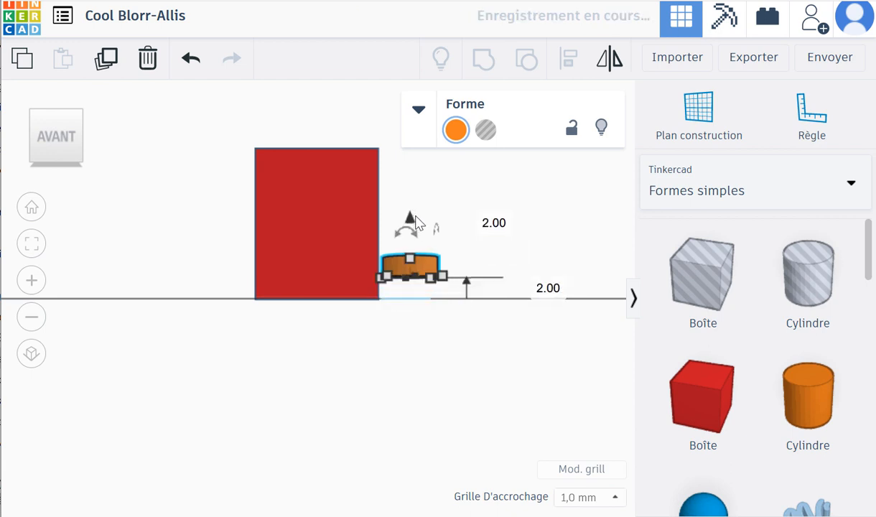
Set the orange cylinder's elevation above the workplane to 9.6 mm and deselect it.
left_click(495, 222)
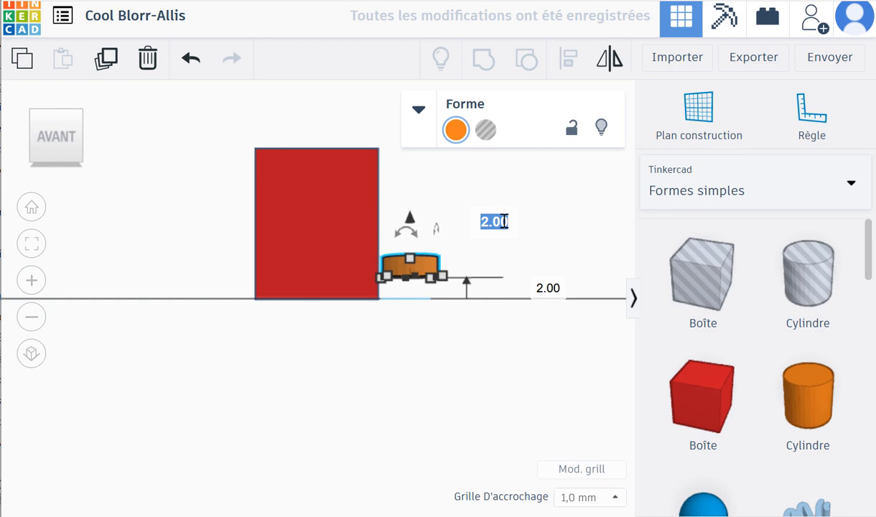
type("9")
key("Return")
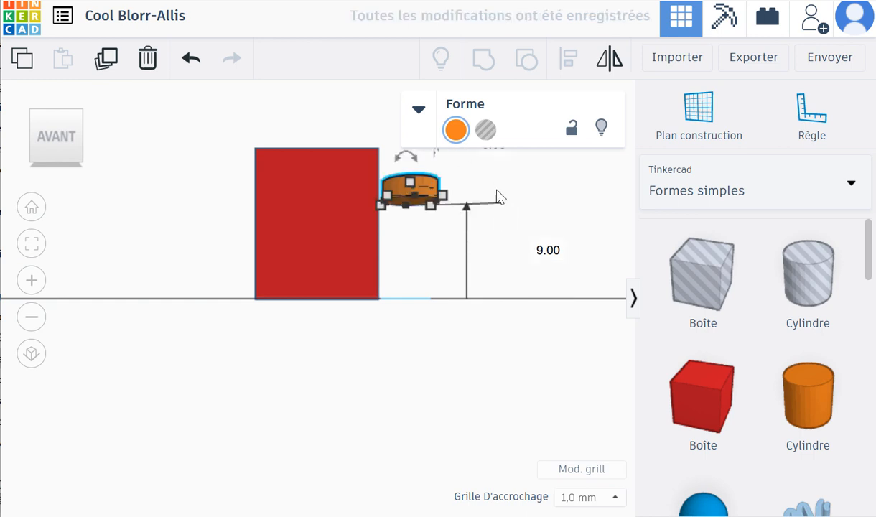
left_click(494, 152)
type("9.6")
key("Return")
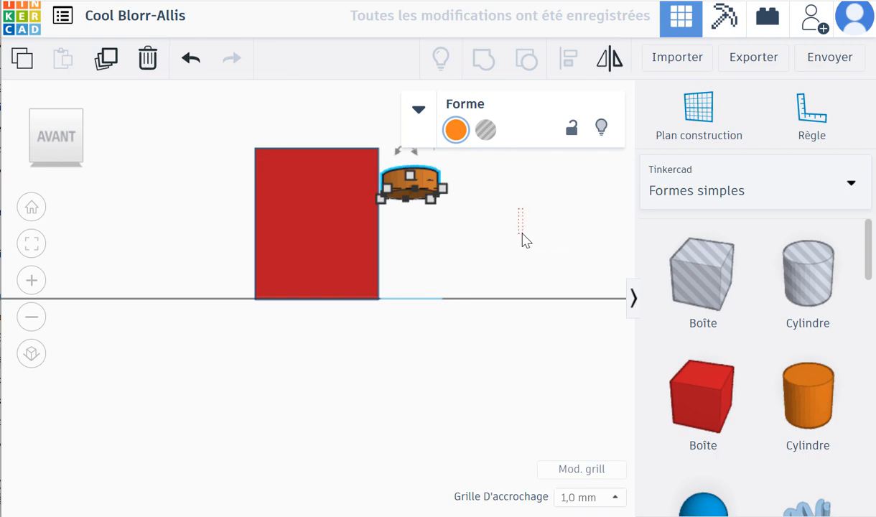
left_click(486, 211)
right_click_drag(485, 211, 380, 352)
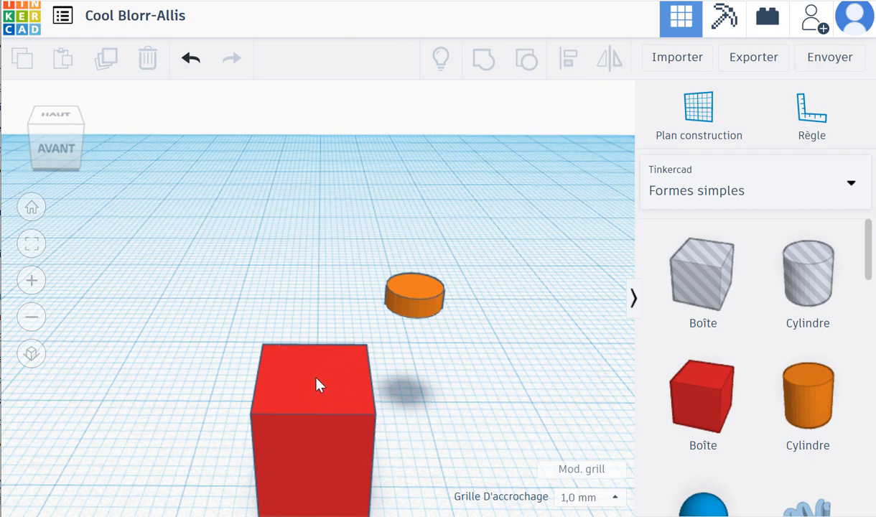
left_click_drag(511, 222, 280, 474)
left_click_drag(203, 515, 188, 515)
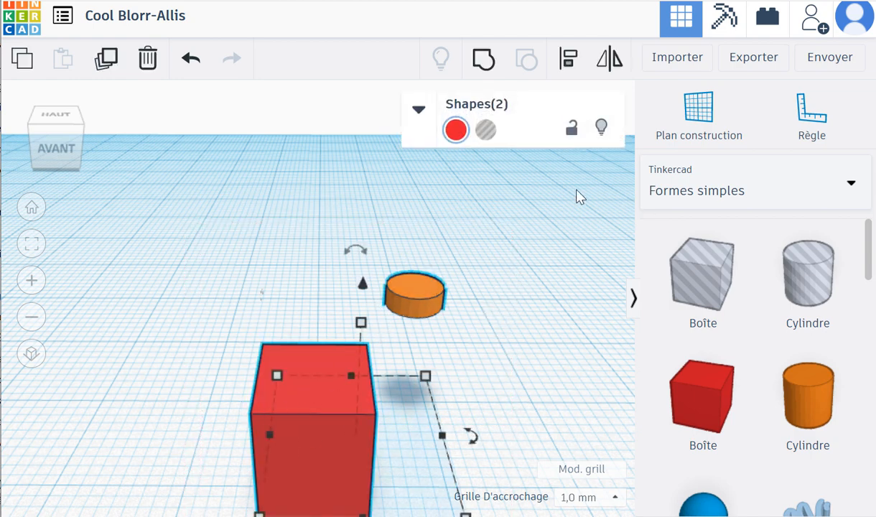
left_click(518, 294)
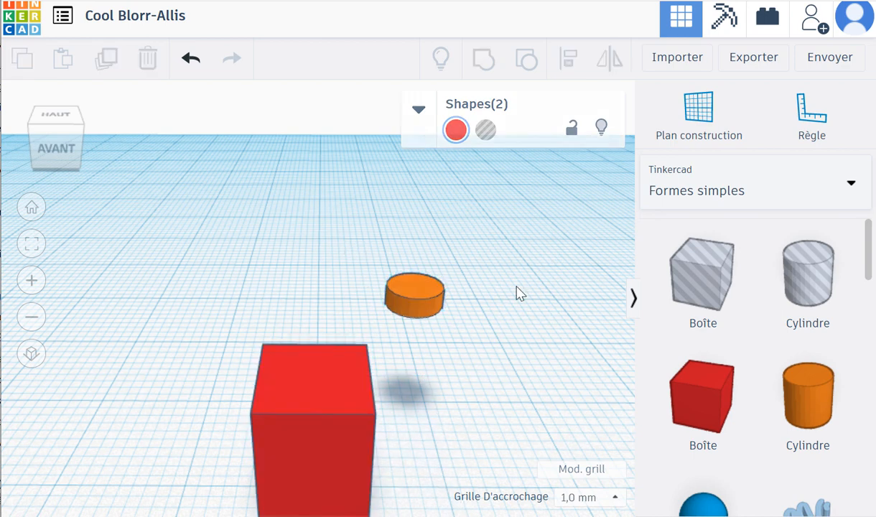
Align the red box and orange cylinder on their centres in both horizontal directions, so the cylinder sits in the middle of the box.
left_click(319, 395)
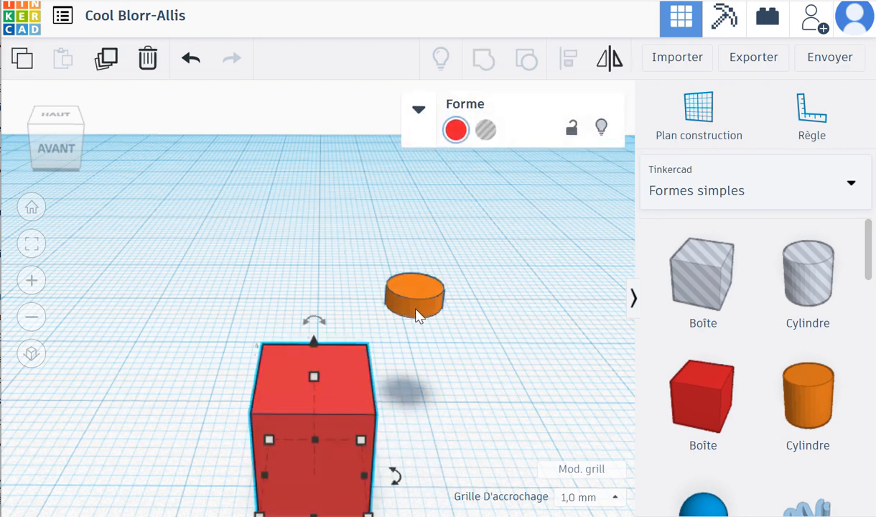
left_click(430, 294, "shift")
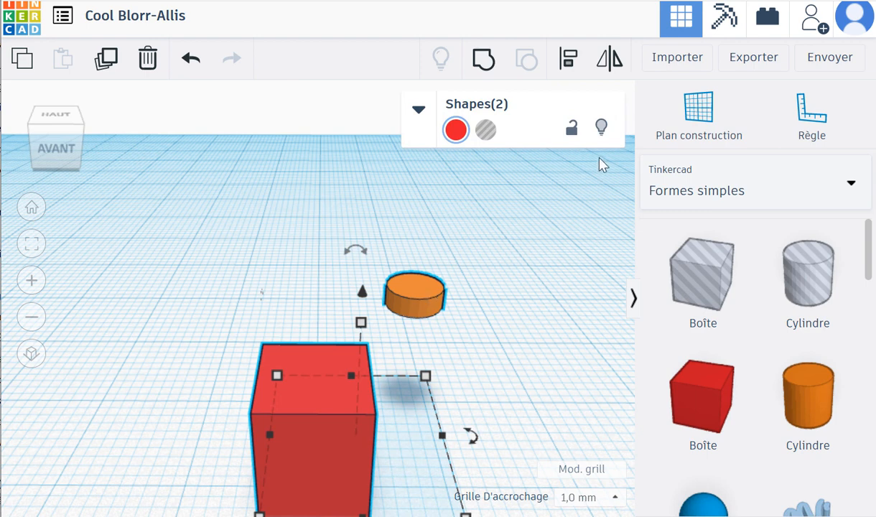
left_click(569, 63)
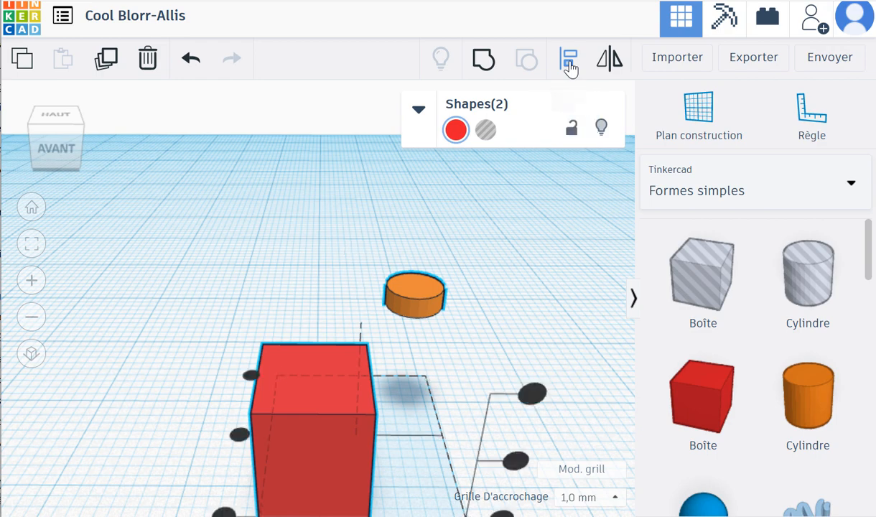
scroll(440, 397, "up", 2)
scroll(440, 397, "down", 3)
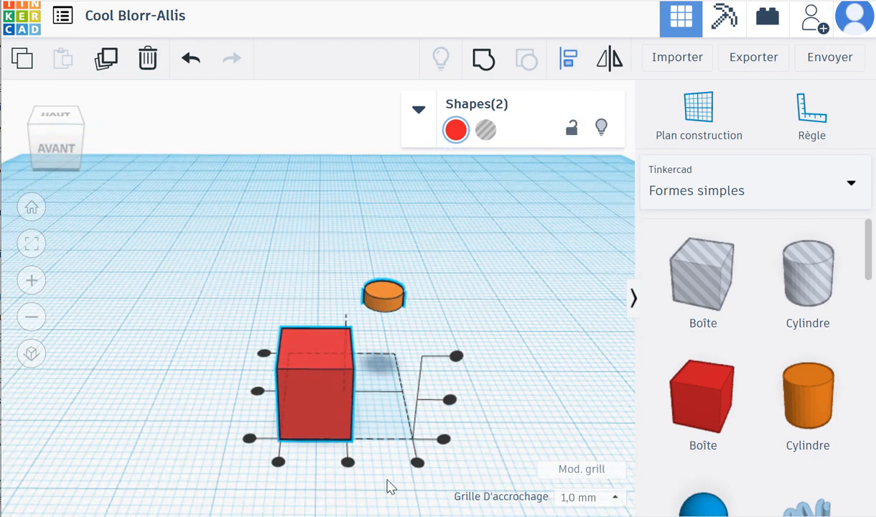
left_click(348, 463)
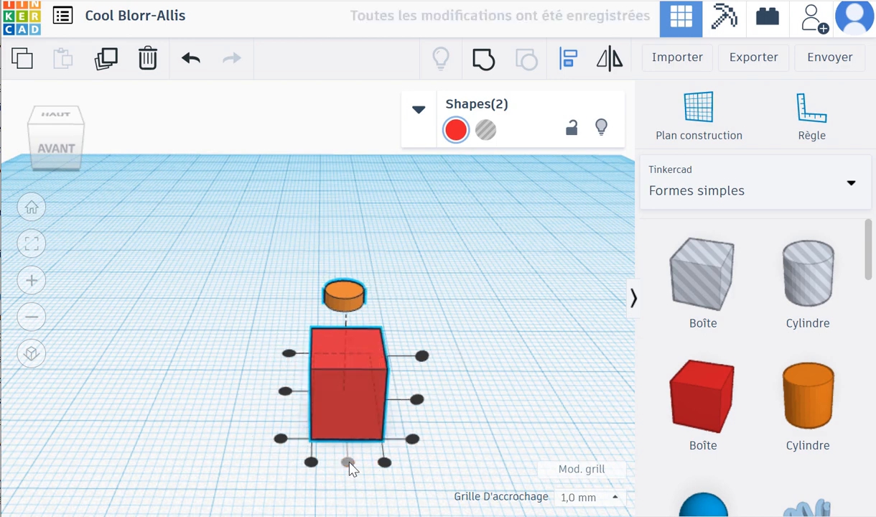
left_click(285, 392)
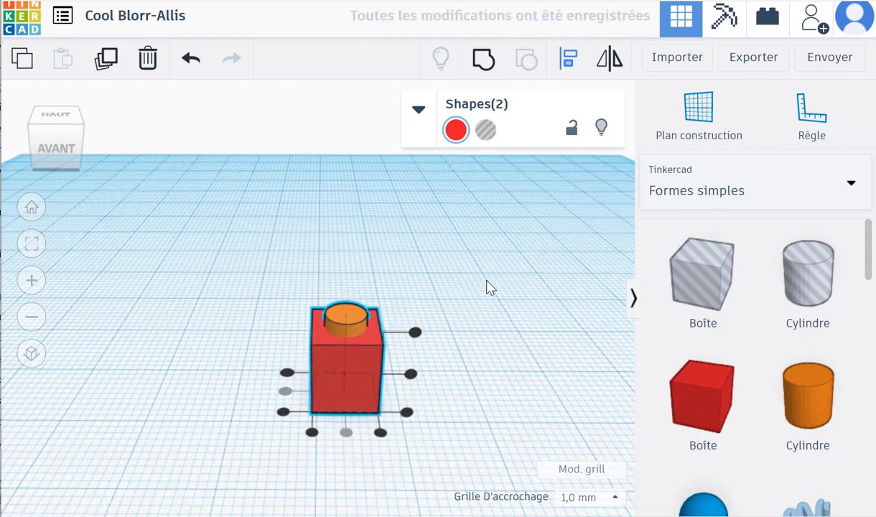
right_click_drag(487, 287, 512, 303)
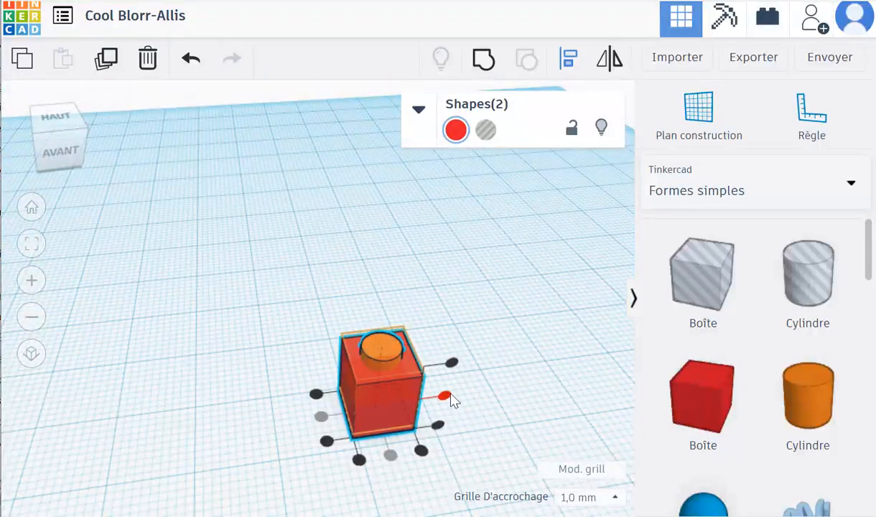
Group the red box and the centred orange cylinder into one solid brick and deselect it.
left_click(445, 398)
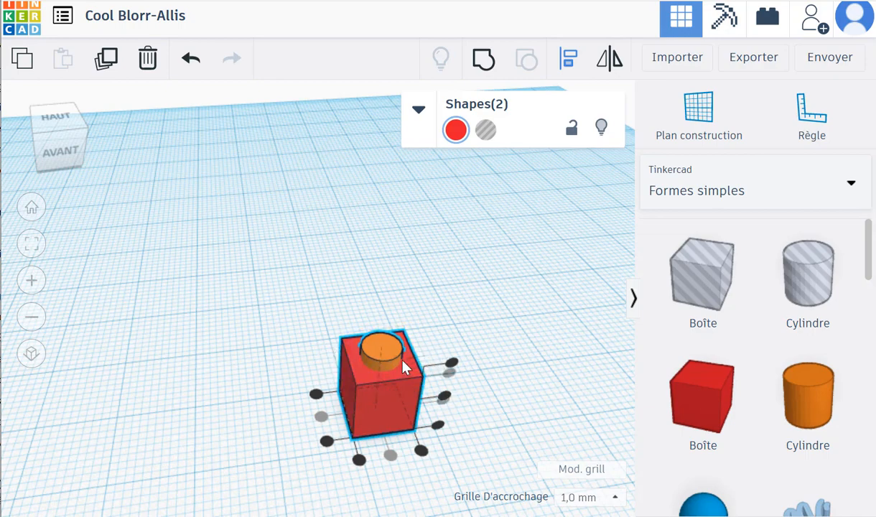
left_click(535, 281)
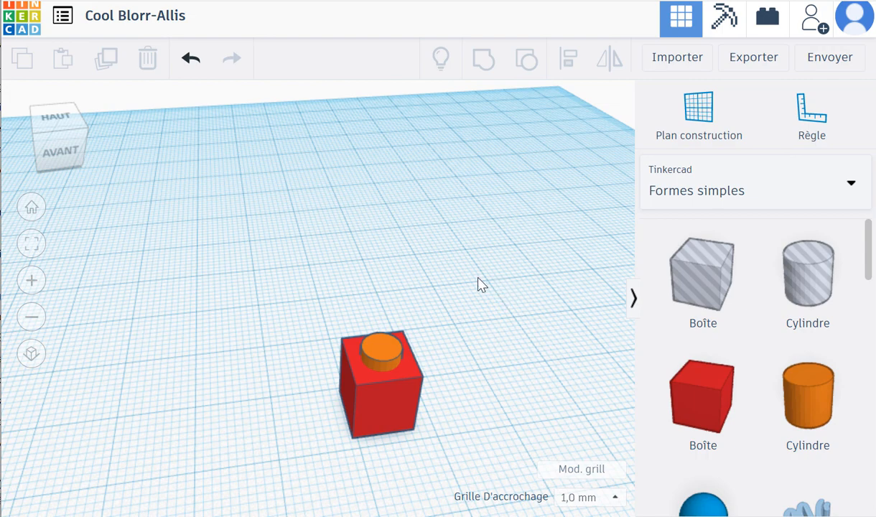
left_click_drag(302, 432, 268, 467)
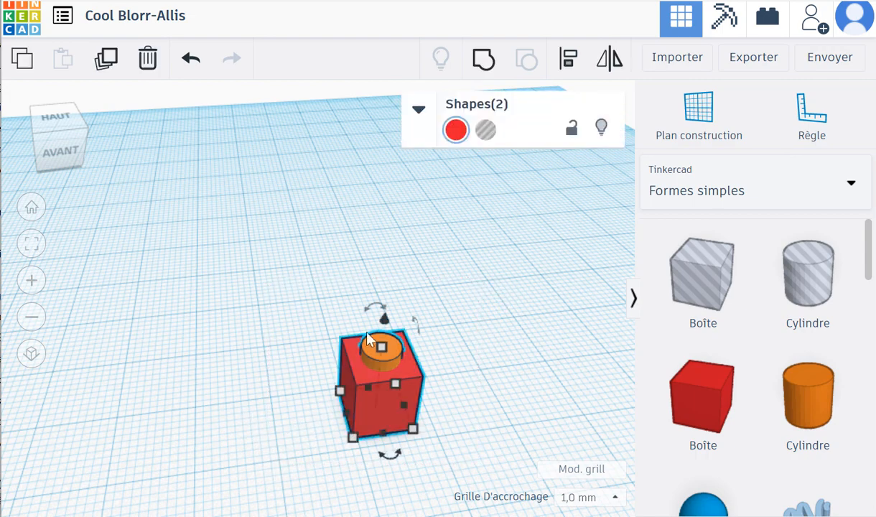
left_click(479, 67)
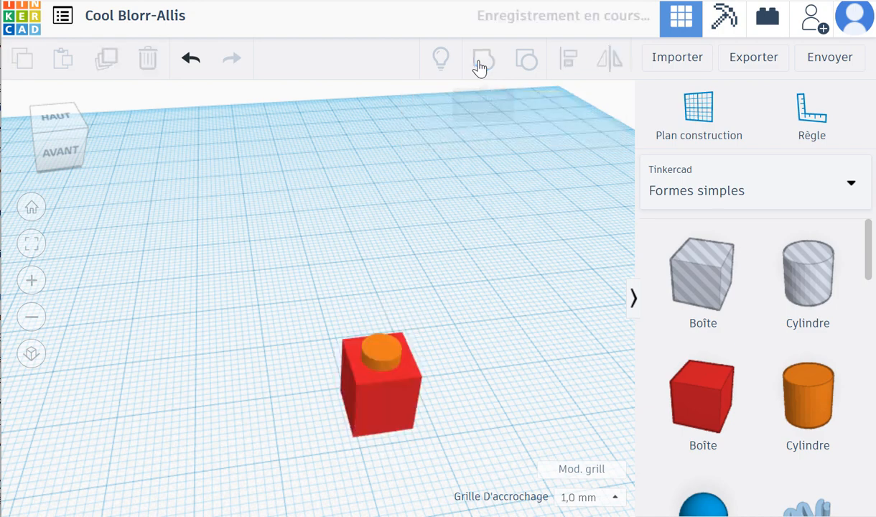
left_click(562, 337)
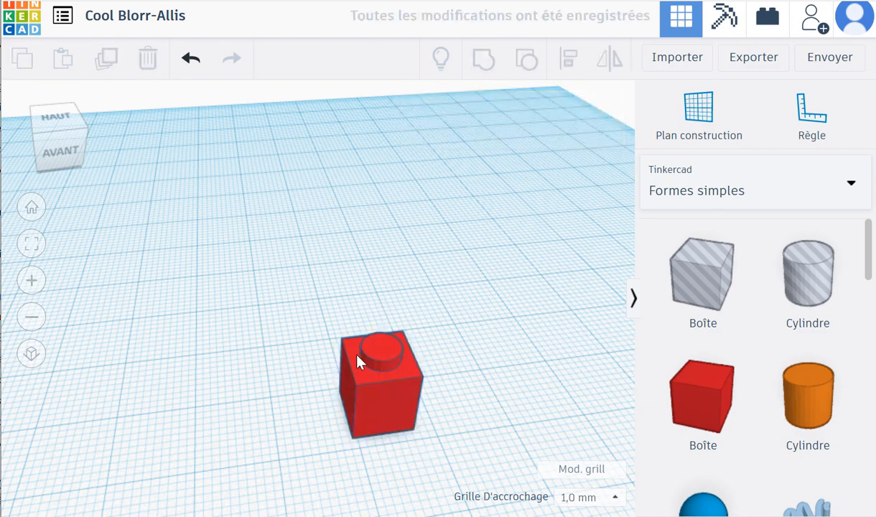
Move the grouped brick aside on the workplane to free space next to it, and deselect it.
left_click_drag(387, 401, 402, 422)
left_click(478, 427)
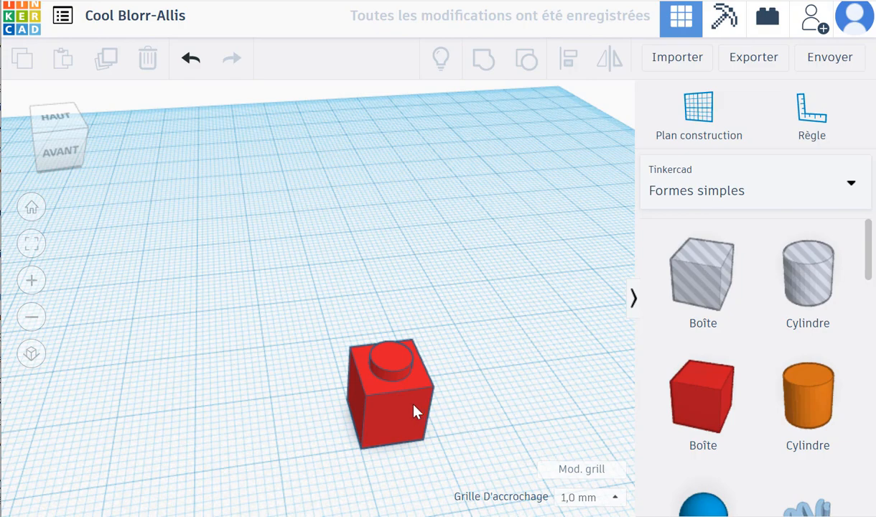
left_click_drag(417, 410, 303, 424)
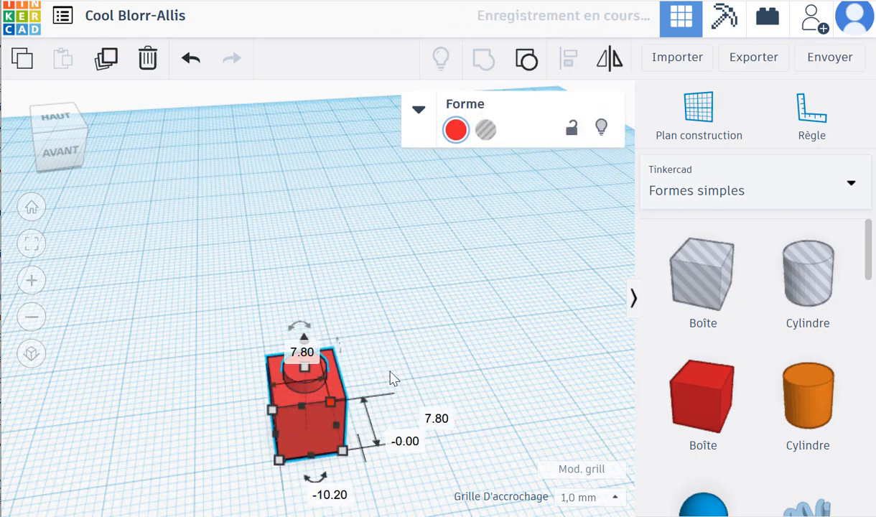
left_click(412, 399)
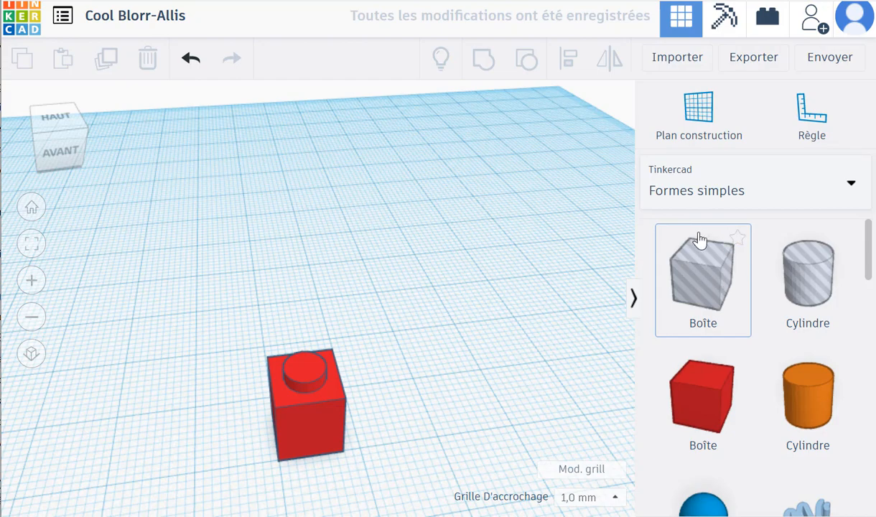
Place a hole box next to the brick and set its length and width to 4.6 mm each.
left_click_drag(699, 274, 454, 397)
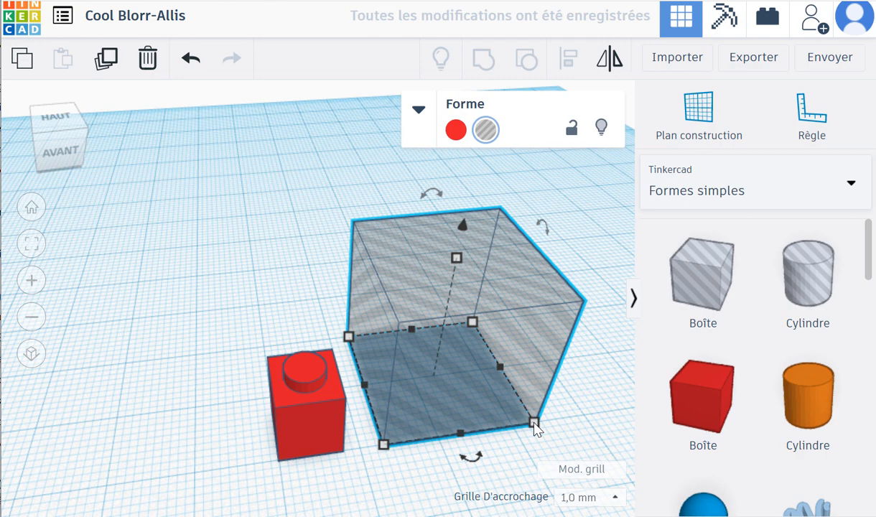
scroll(534, 429, "down", 1)
left_click(463, 474)
key("BackSpace")
type("4.6")
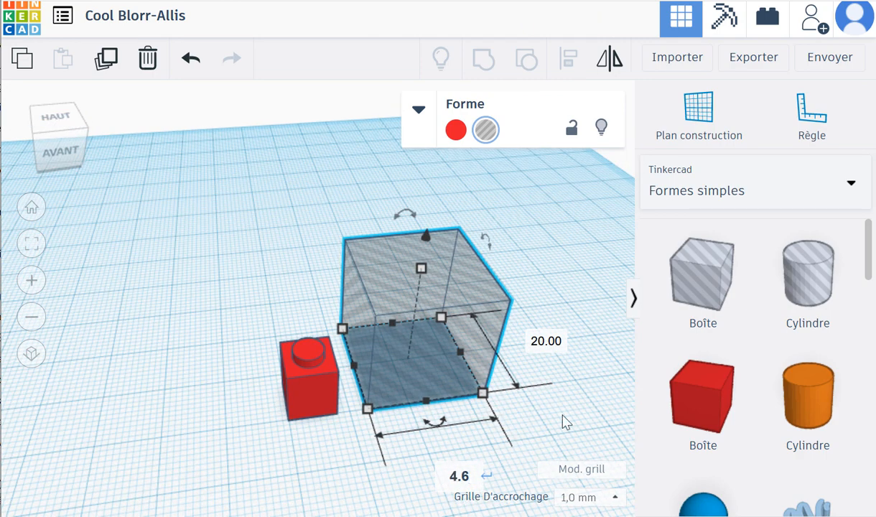
left_click(540, 344)
type("4")
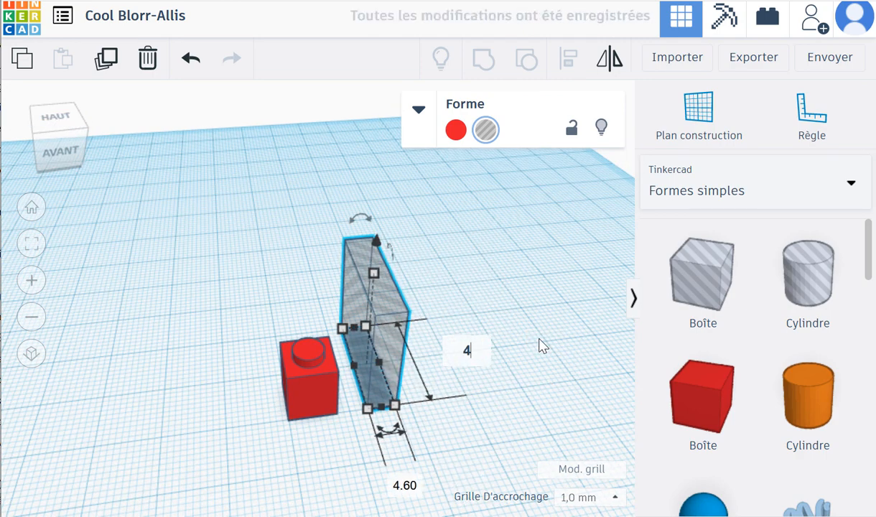
type(".6")
left_click(542, 346)
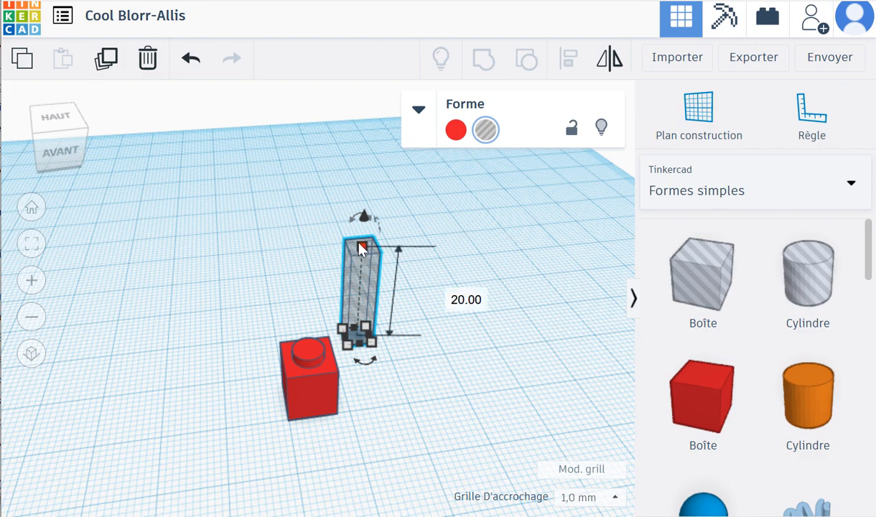
Set the hole box's height to 8 mm and deselect it.
left_click(460, 291)
type("8")
key("Return")
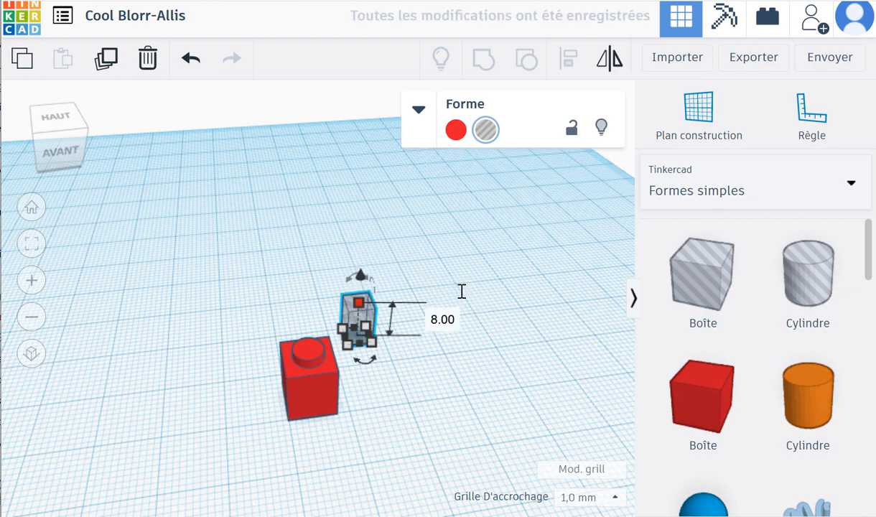
left_click(543, 317)
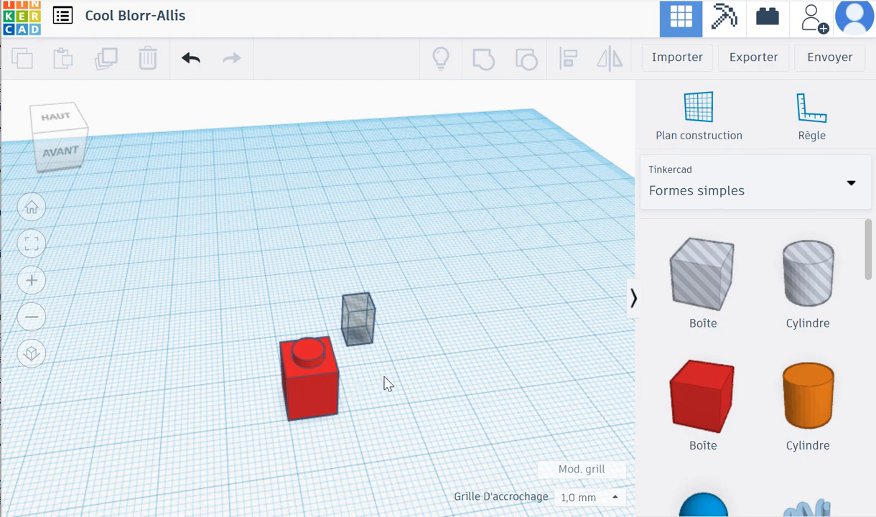
Align the brick and the hole box on their centres in both horizontal directions, leaving both on the workplane.
left_click_drag(431, 256, 227, 463)
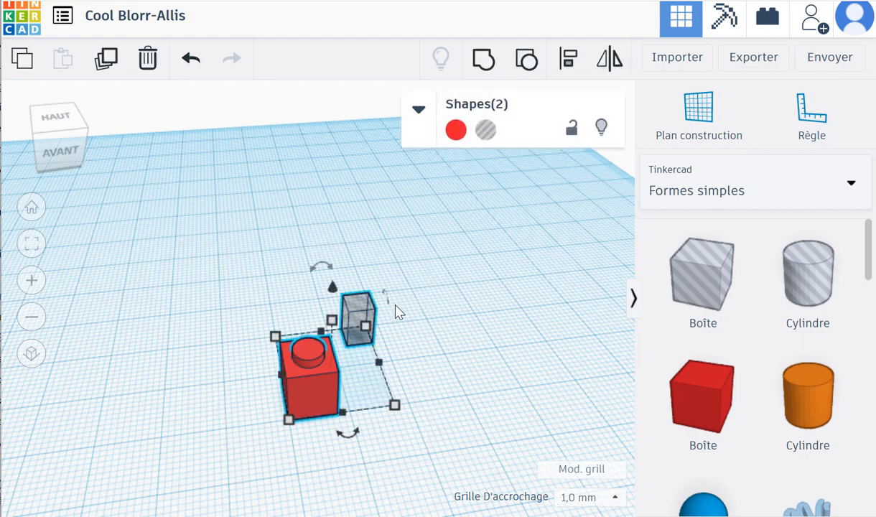
left_click(568, 63)
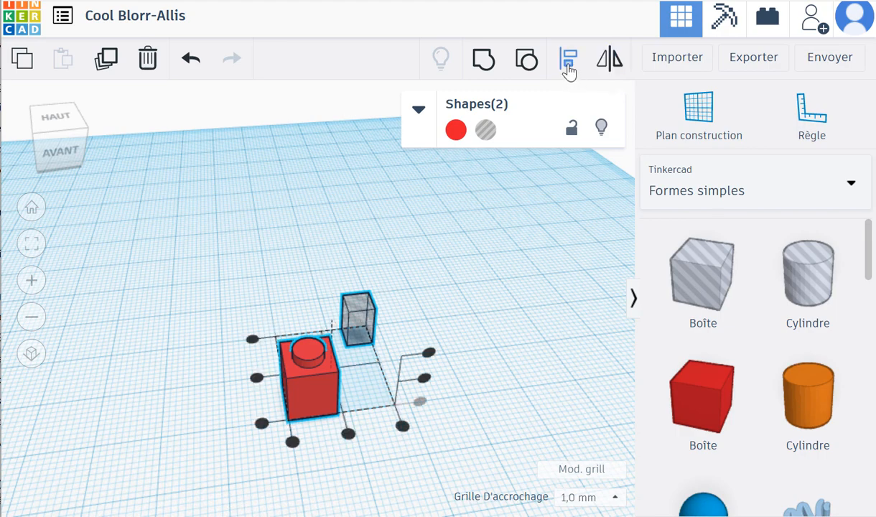
left_click(347, 435)
left_click(284, 375)
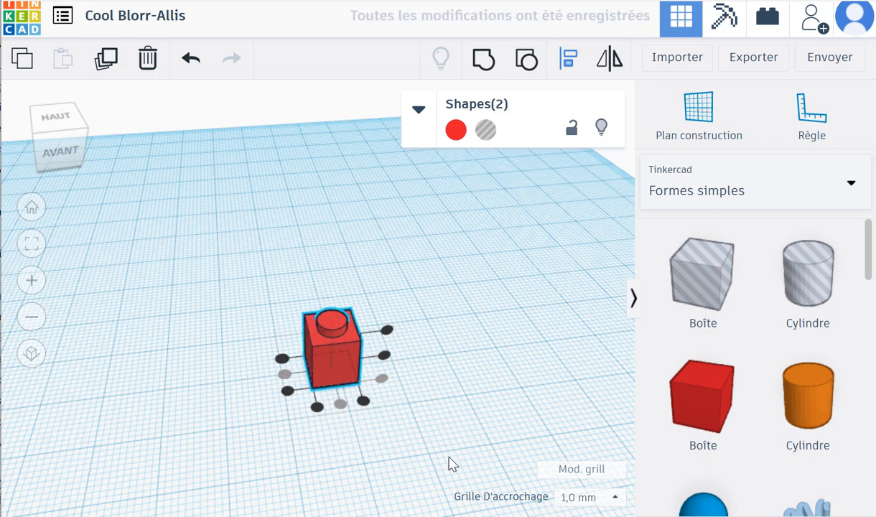
left_click(379, 441)
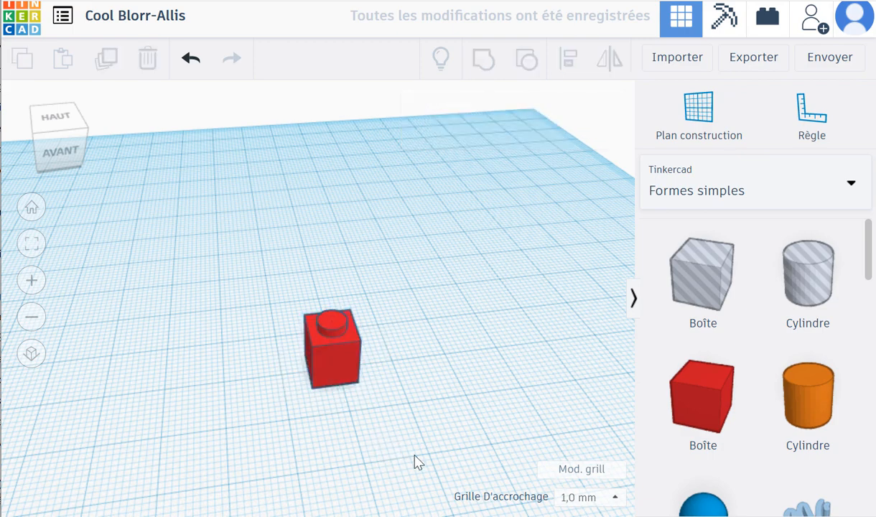
Group the brick with the hole box to cut the square cavity, and inspect the brick from below and above.
middle_click_drag(415, 461, 419, 381)
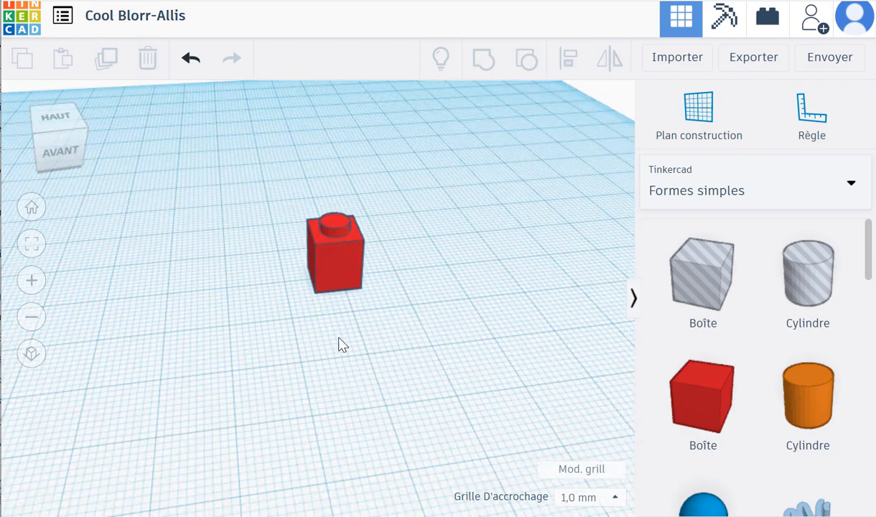
mouse_move(340, 344)
right_mouse_down()
mouse_move(353, 275)
mouse_move(352, 201)
mouse_move(330, 288)
mouse_move(332, 381)
mouse_move(344, 381)
right_mouse_up()
mouse_move(422, 206)
left_mouse_down()
mouse_move(368, 291)
mouse_move(230, 413)
left_mouse_up()
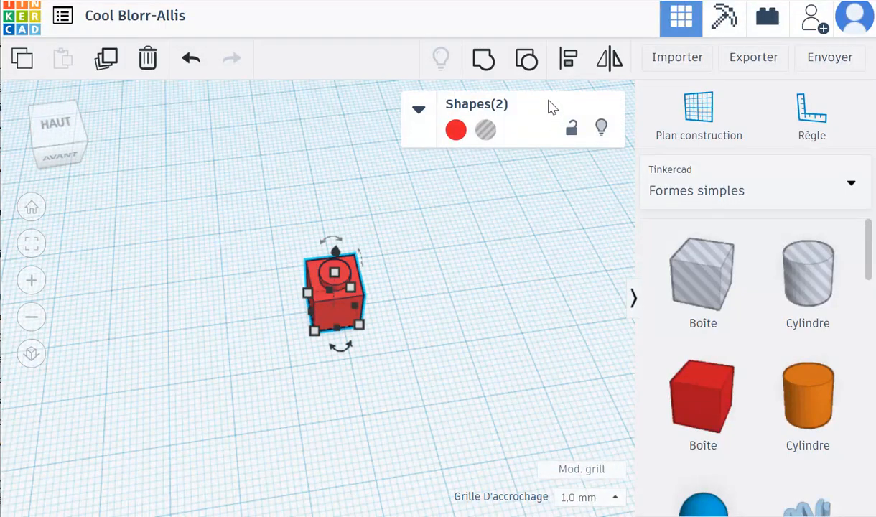
left_click(485, 70)
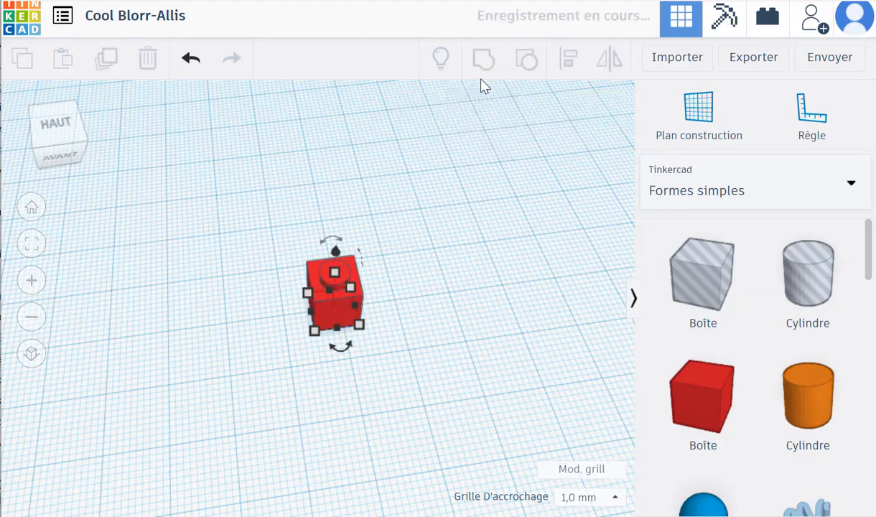
left_click(453, 305)
scroll(359, 366, "up", 5)
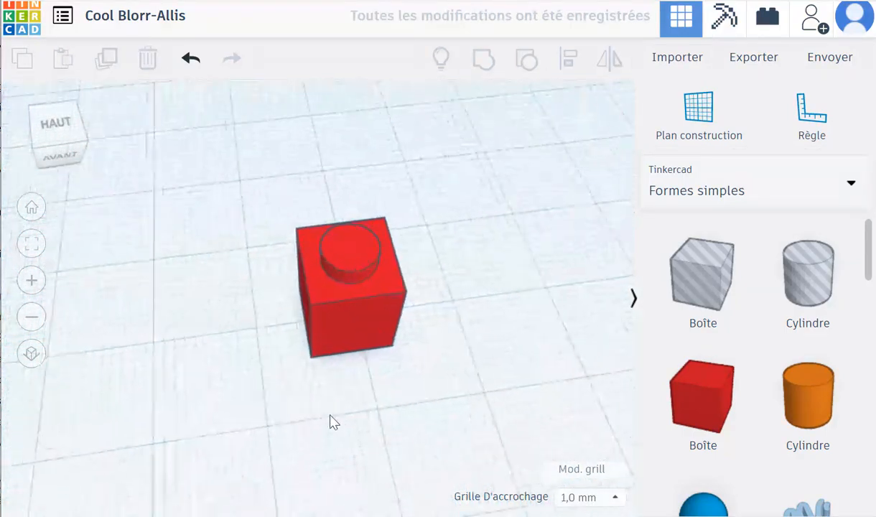
right_click_drag(341, 374, 344, 143)
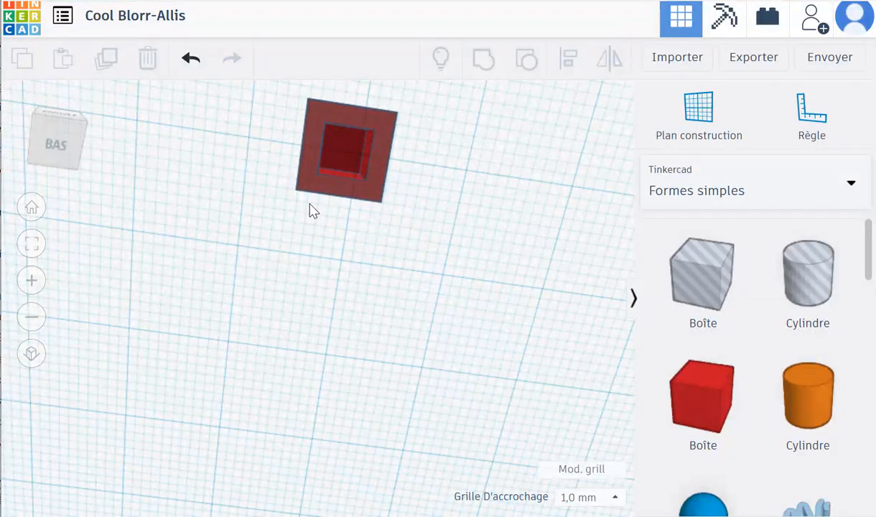
right_click_drag(414, 127, 363, 285)
key("f")
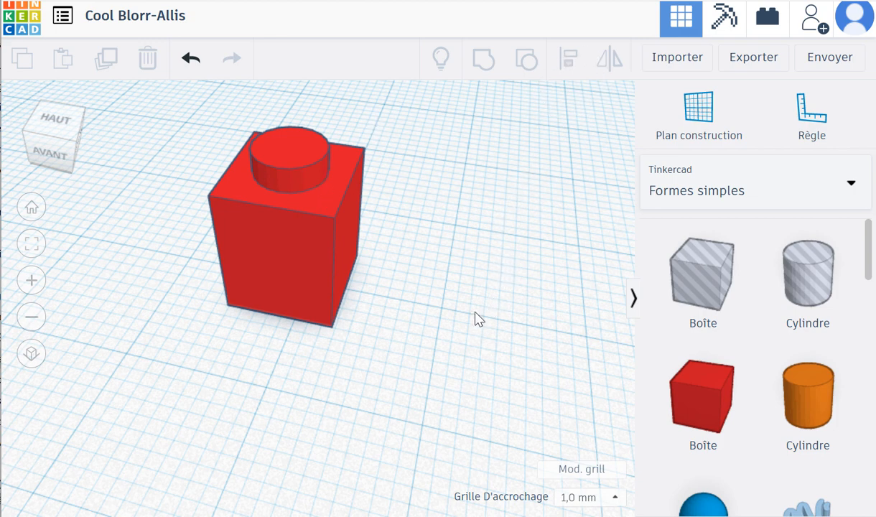
scroll(356, 135, "up", 2)
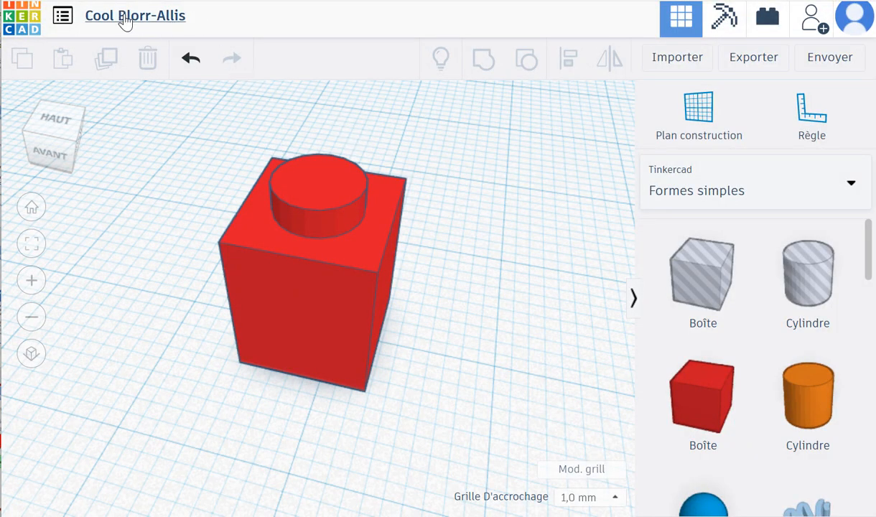
Rename the design "Brique légo 1x1".
left_click(168, 23)
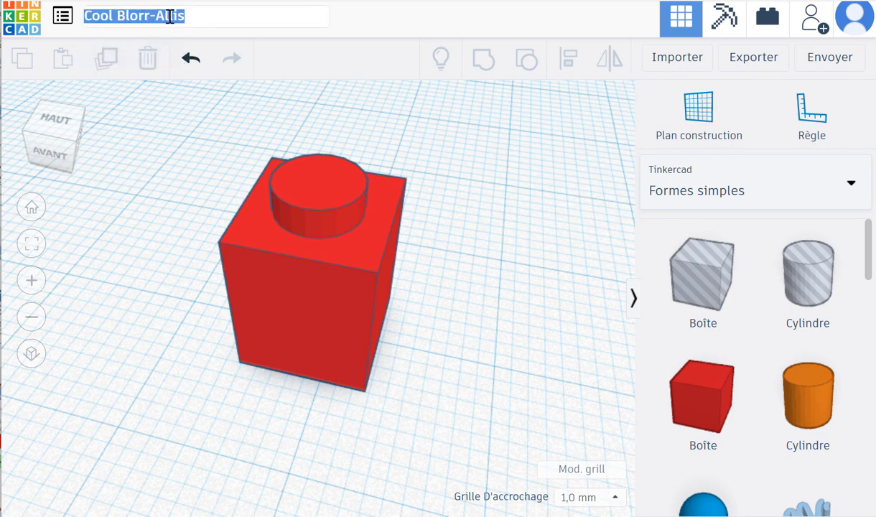
type("Brique légo 1x1")
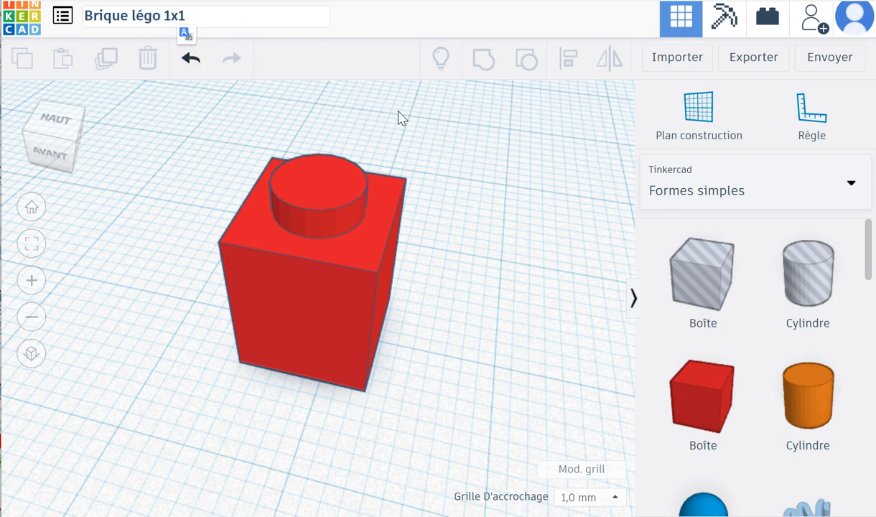
left_click(401, 117)
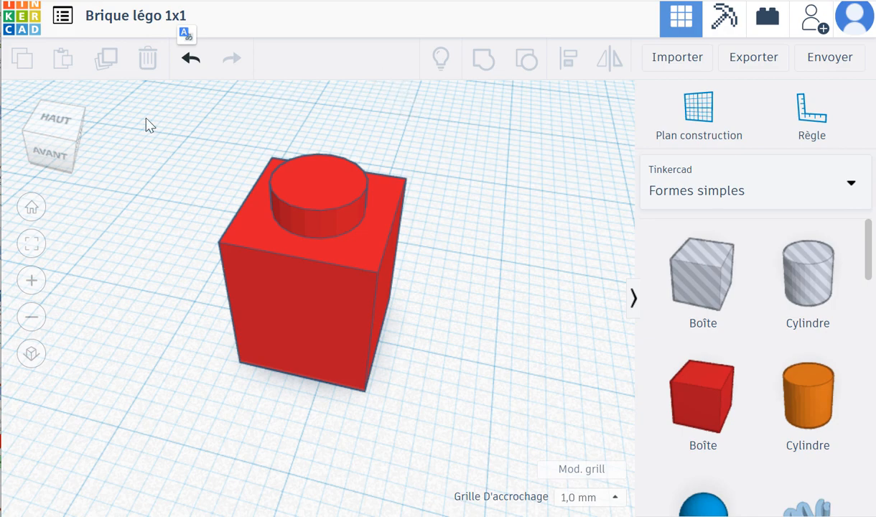
Look up the brick in the full gallery of own designs and return to it in the editor.
left_click(64, 17)
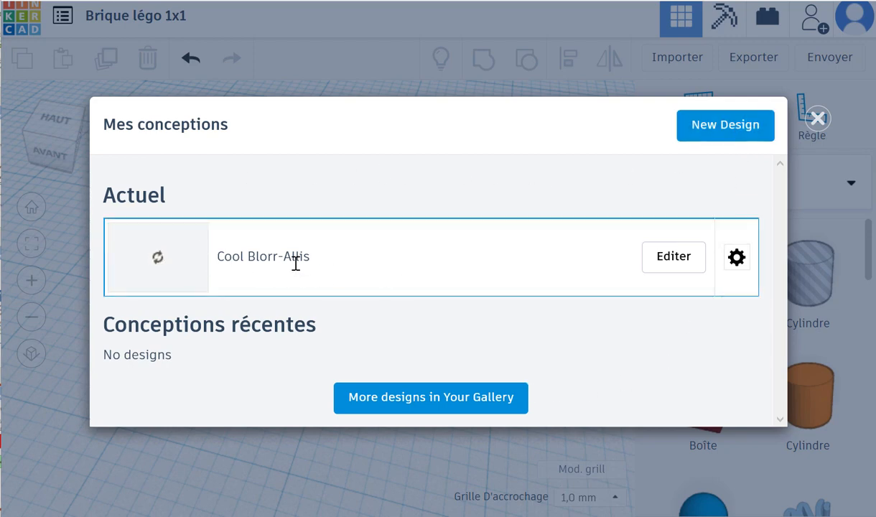
left_click(468, 405)
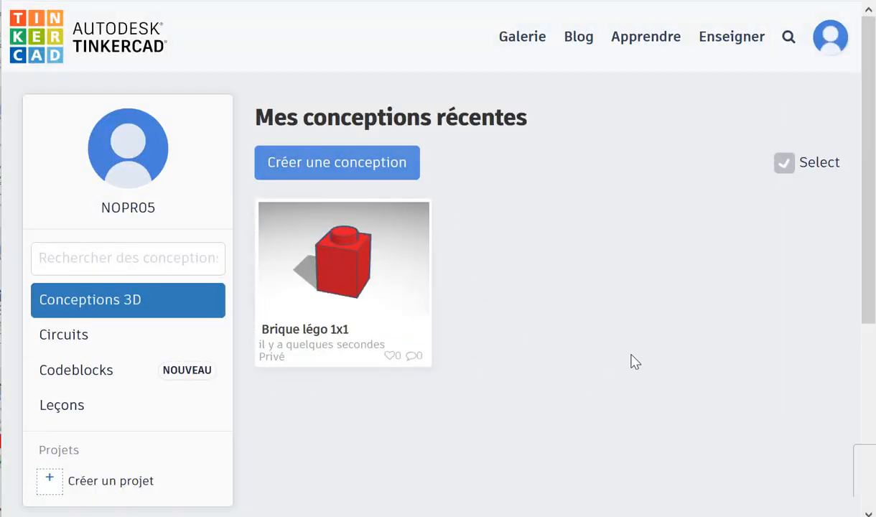
left_click(348, 176)
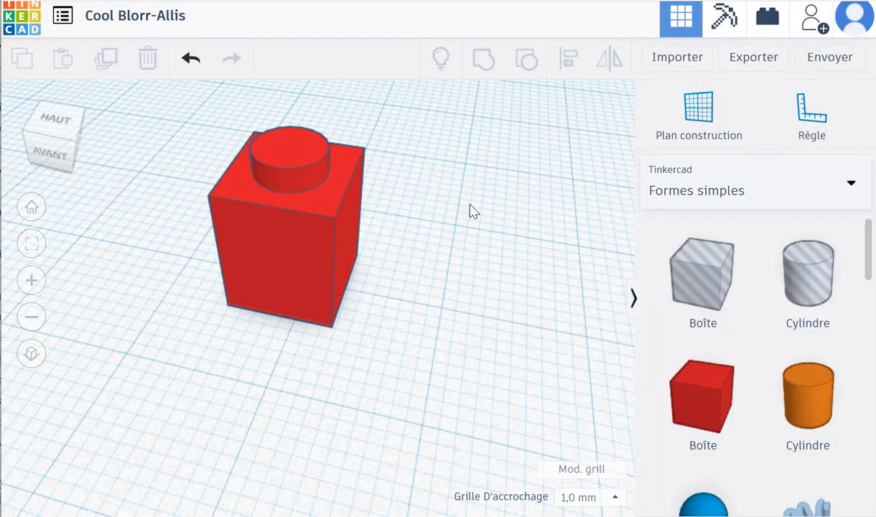